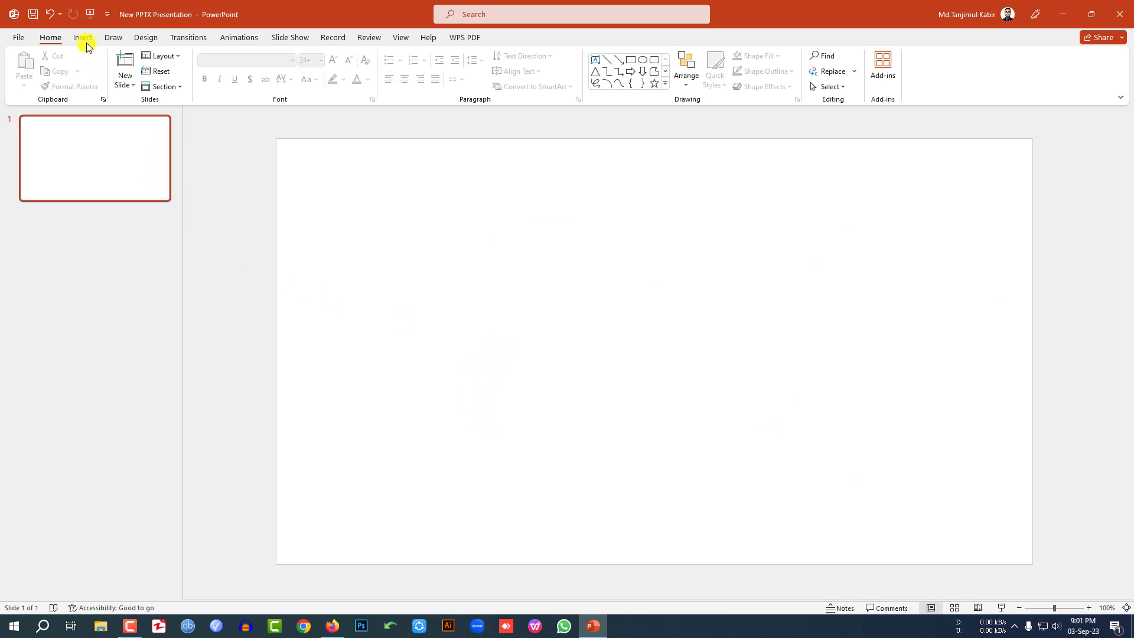
Step: Open the Insert tab's Shapes gallery on the blank slide
click(204, 80)
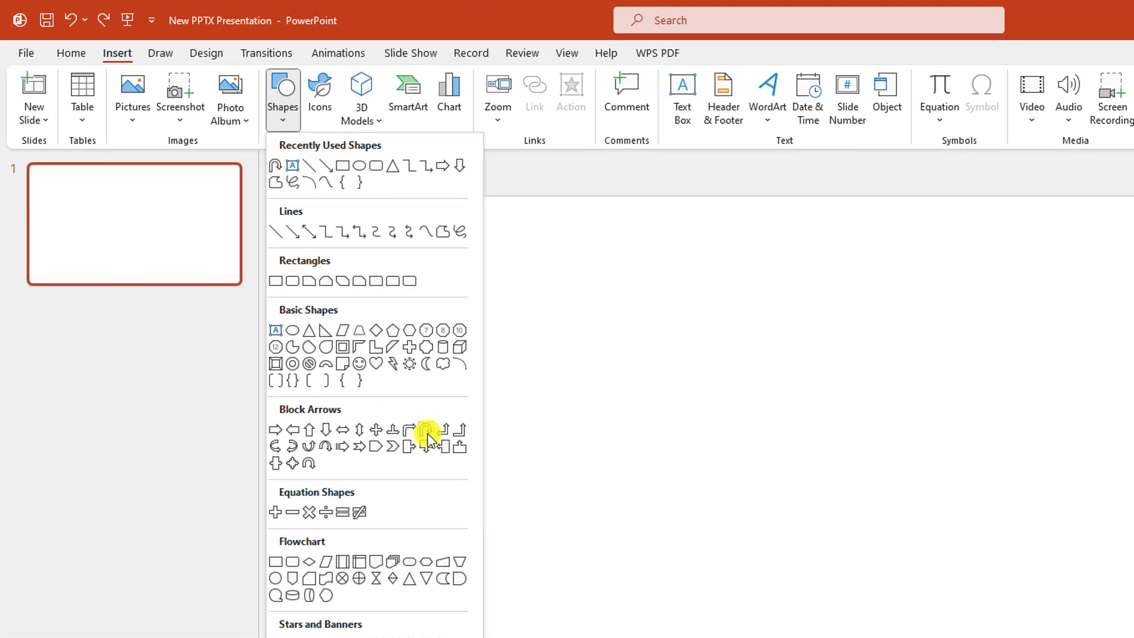
Step: Draw a blue U-turn arrow on the lower-left slide and widen it into a rounded arc
click(426, 436)
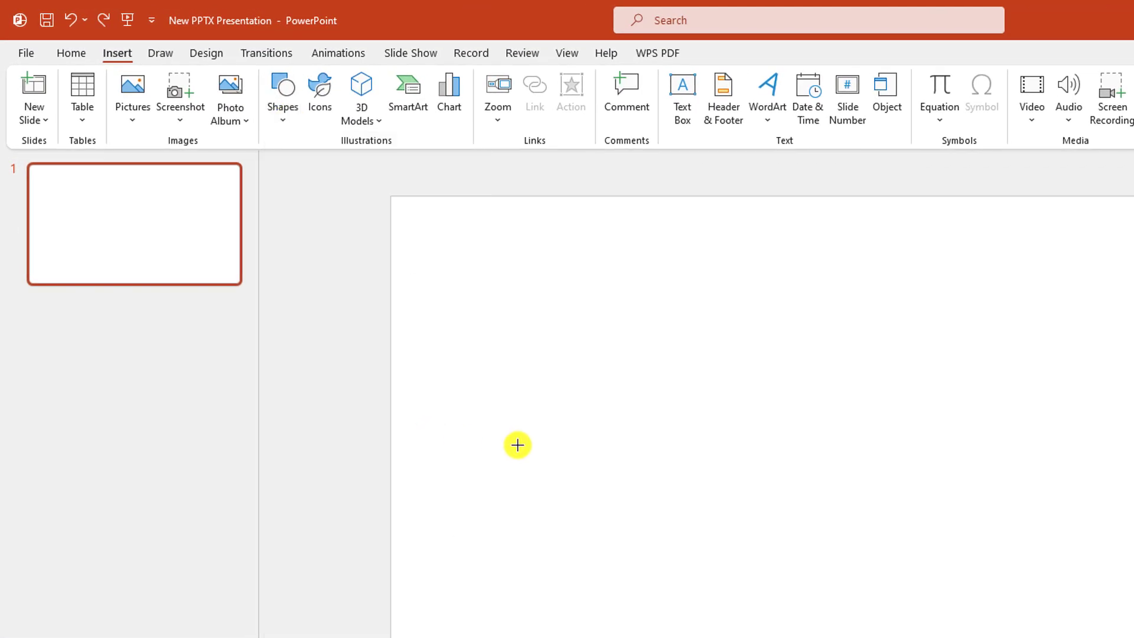
drag(468, 422, 650, 584)
drag(533, 434, 567, 428)
drag(575, 563, 580, 578)
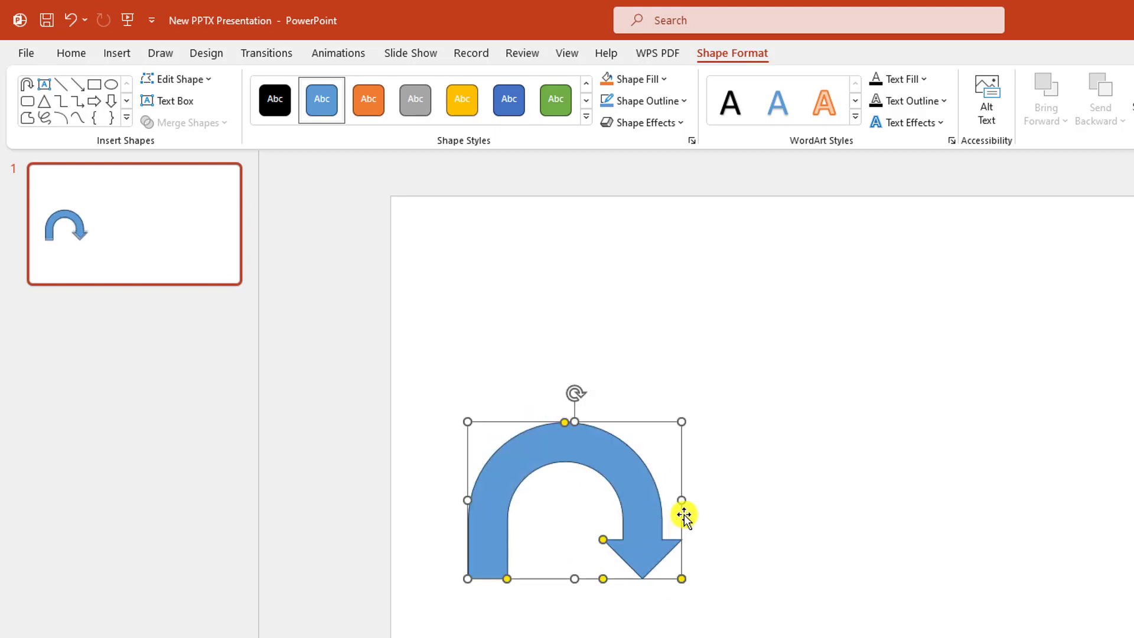
drag(686, 501, 707, 508)
click(778, 508)
click(654, 500)
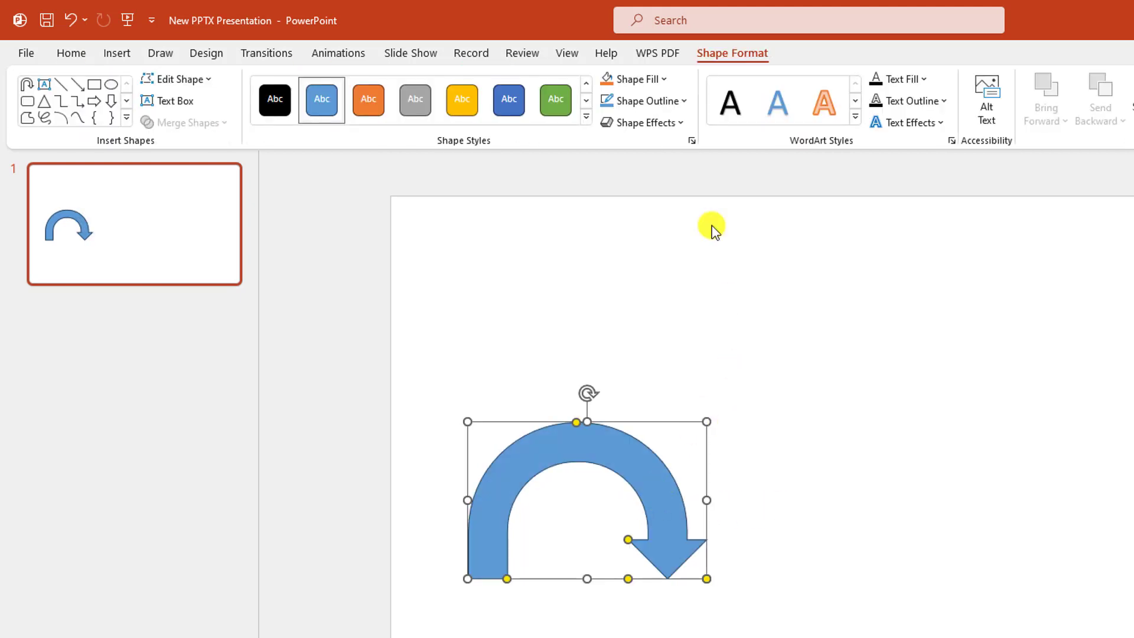
click(686, 105)
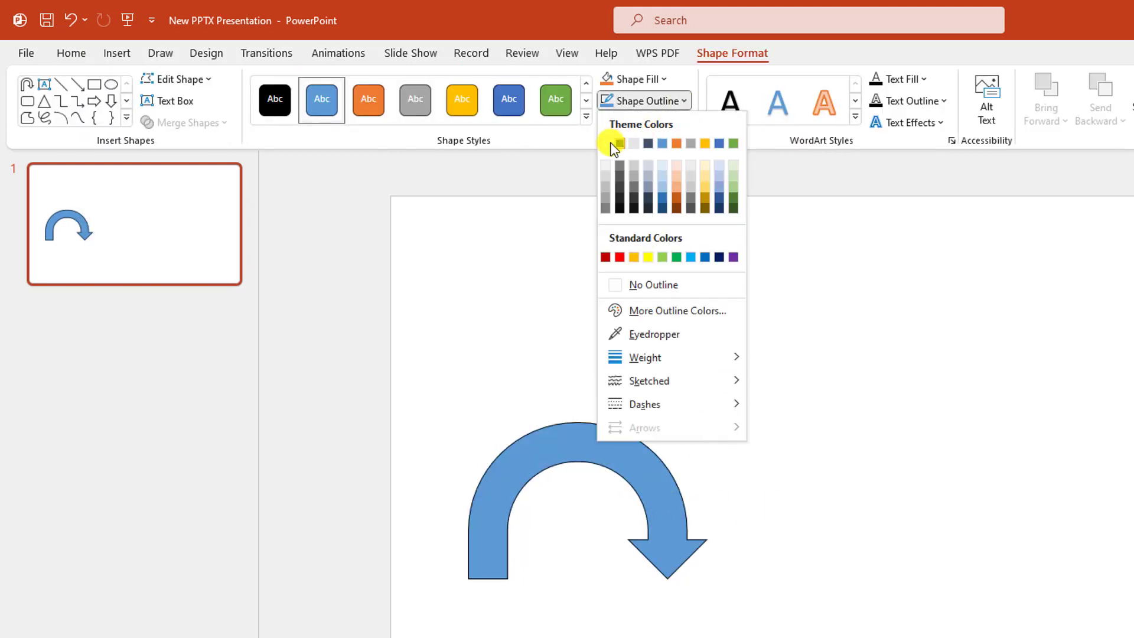
Step: Give the U-turn arrow a white outline with a heavier weight and a light green fill
click(608, 144)
click(683, 107)
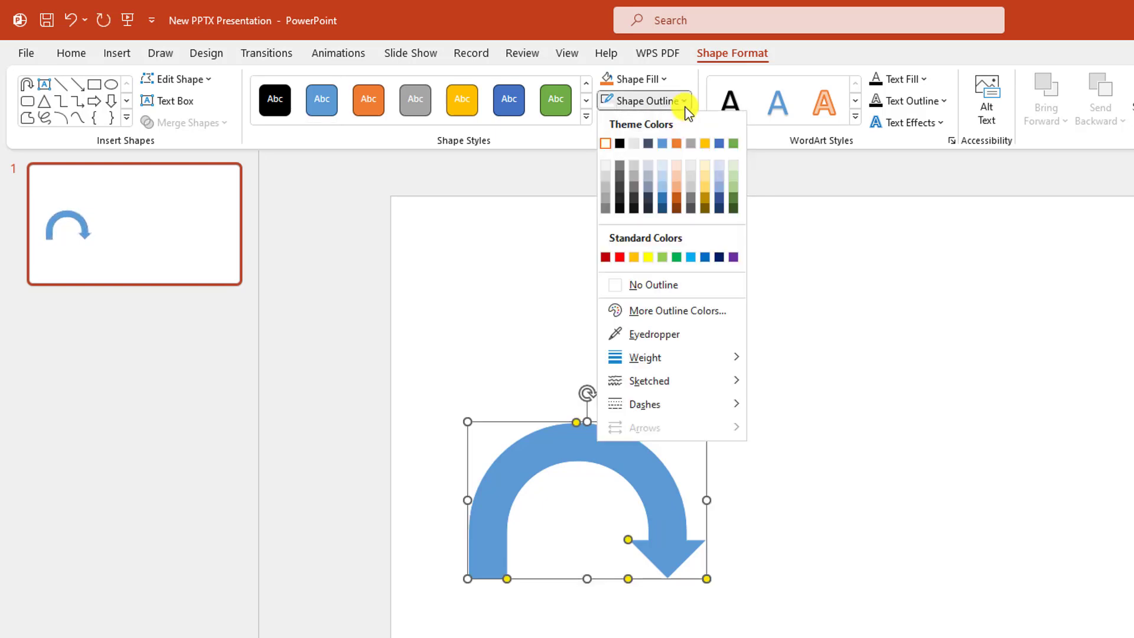
mouse_move(690, 356)
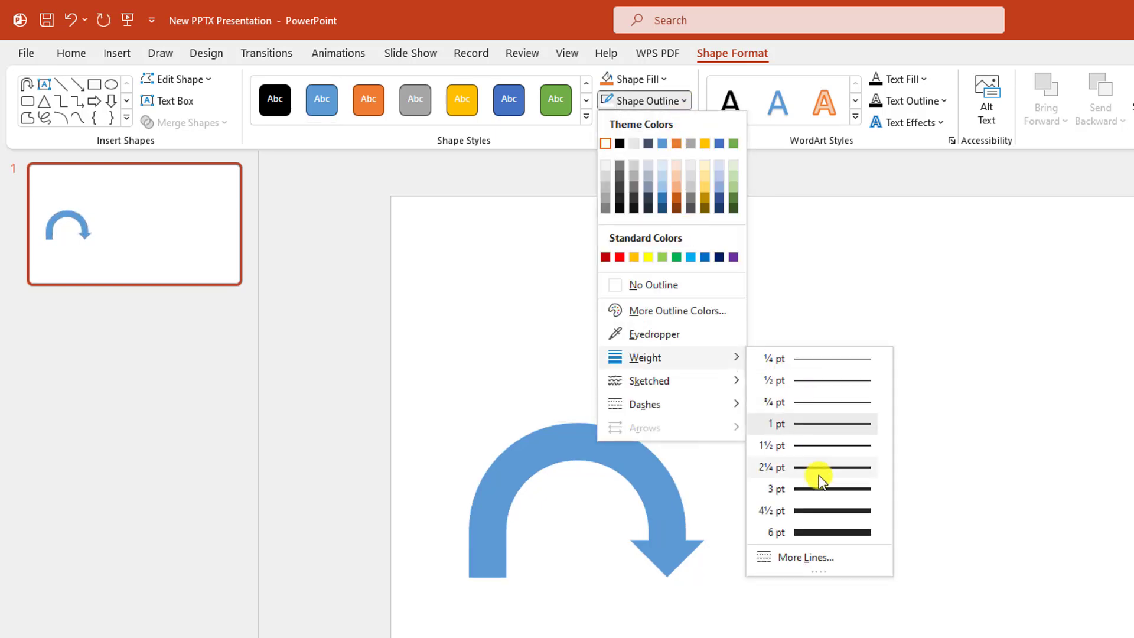
click(812, 510)
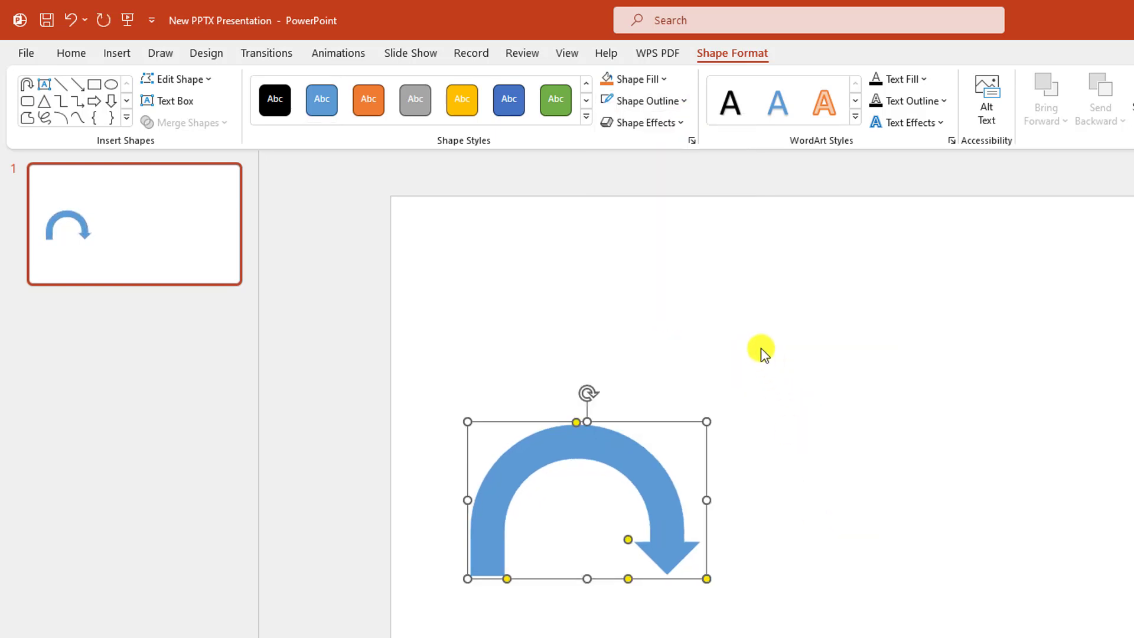
click(660, 83)
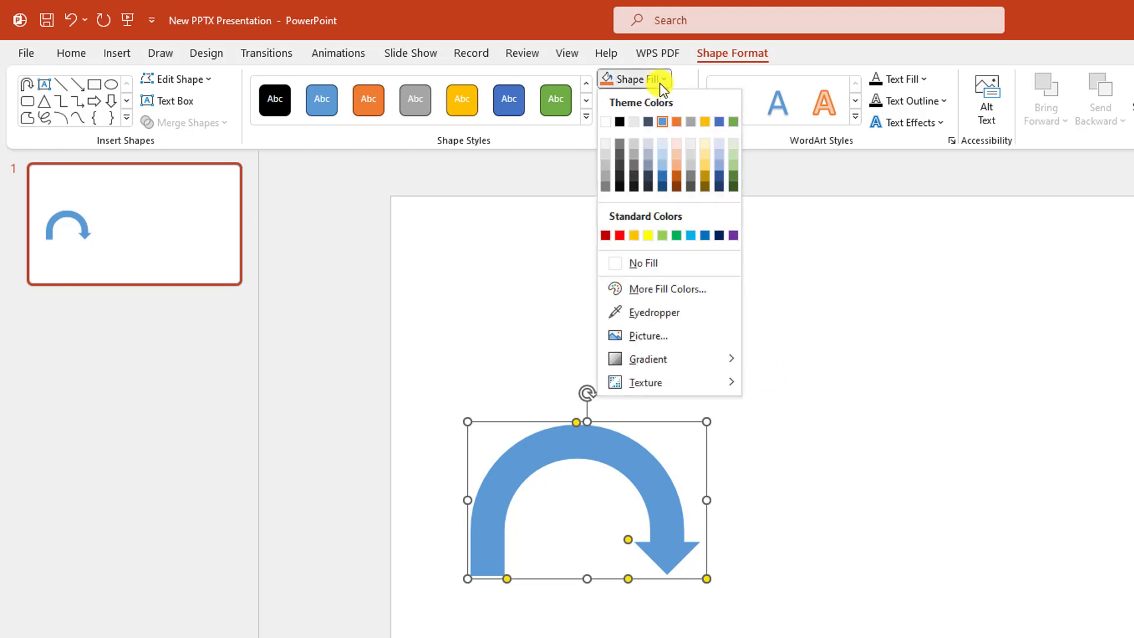
click(663, 236)
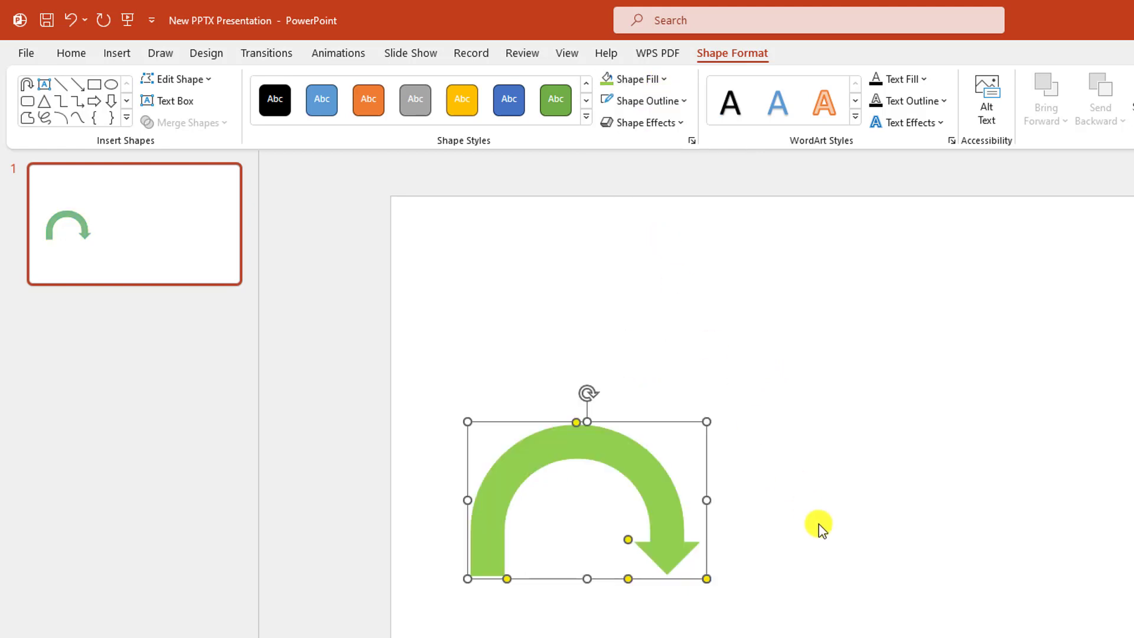
Step: Duplicate the arrow, flip the copy vertically beside it, send it back, and raise both
key(ctrl+d)
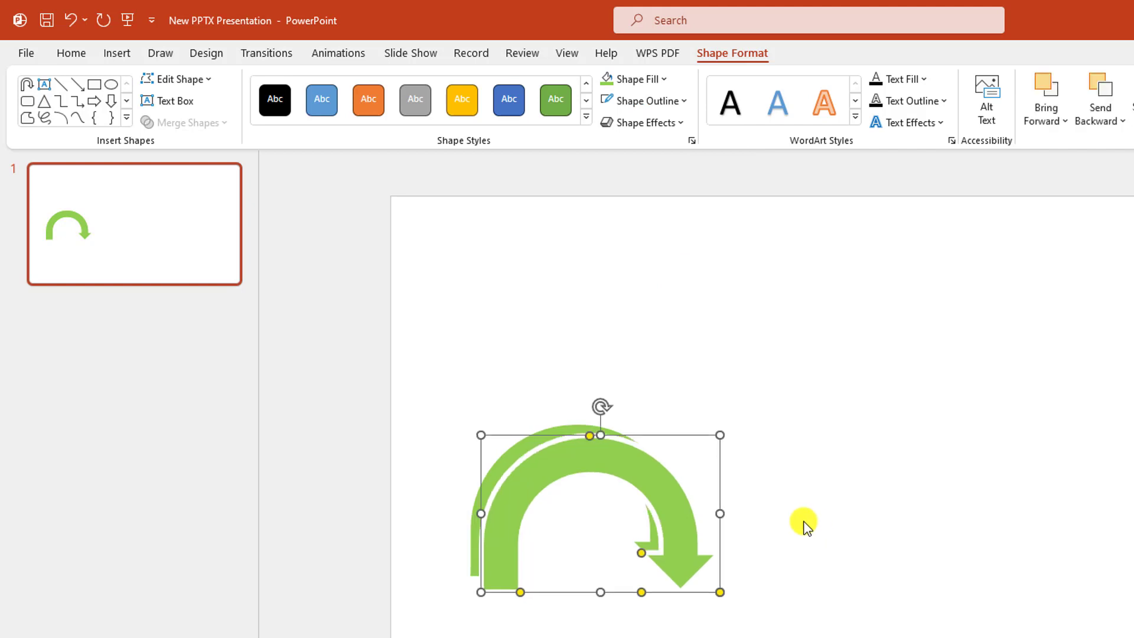
drag(685, 504, 827, 509)
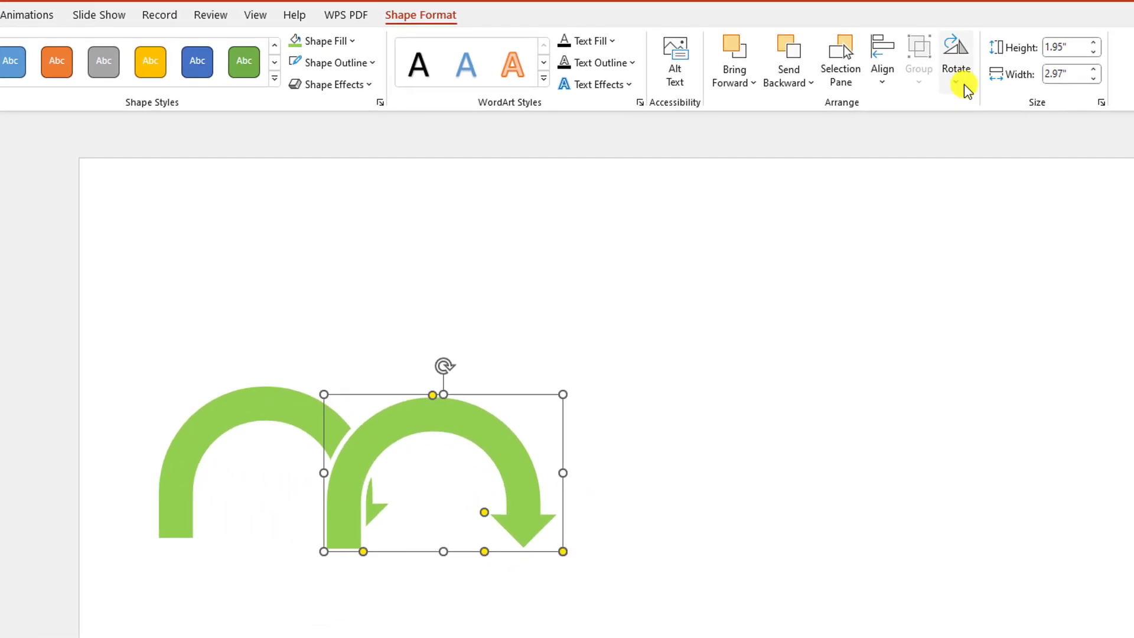
click(955, 77)
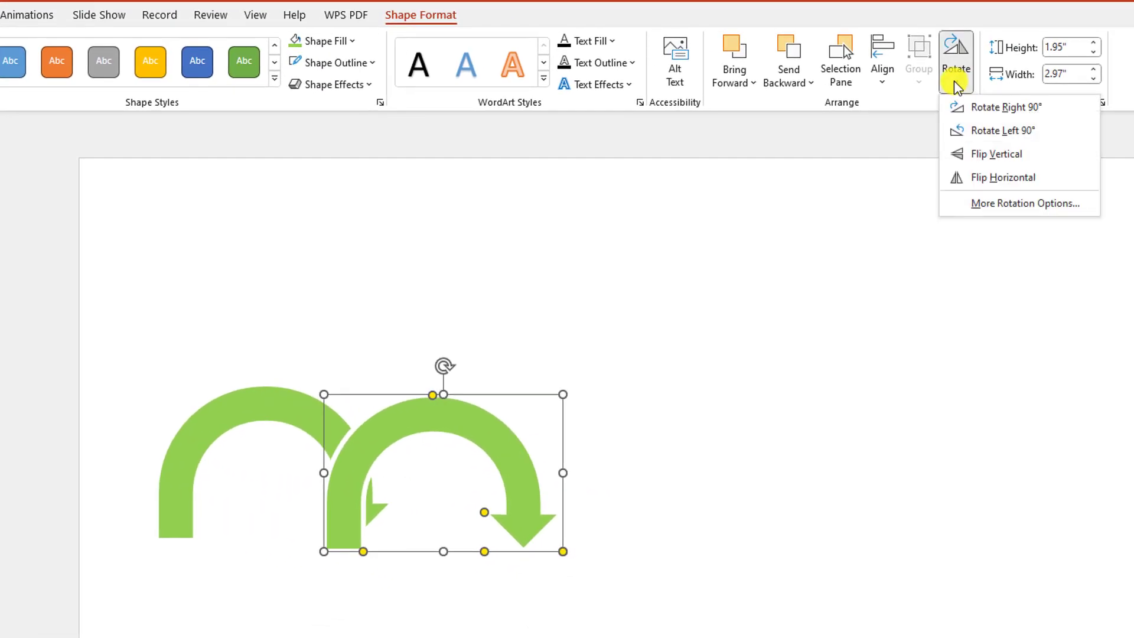
click(983, 155)
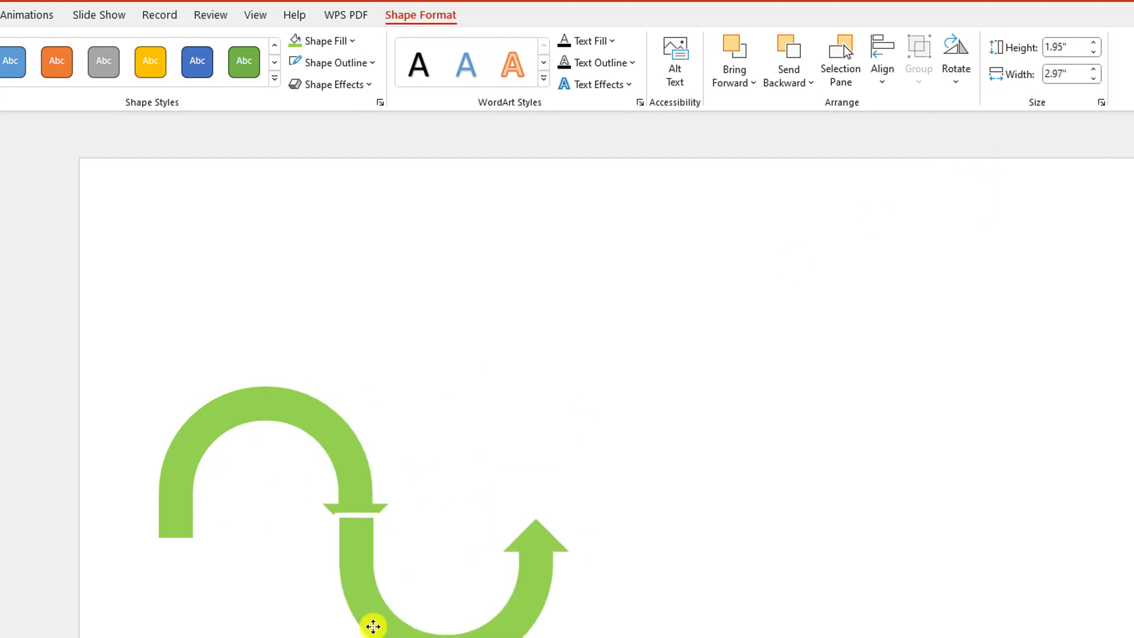
click(374, 626)
right_click(373, 626)
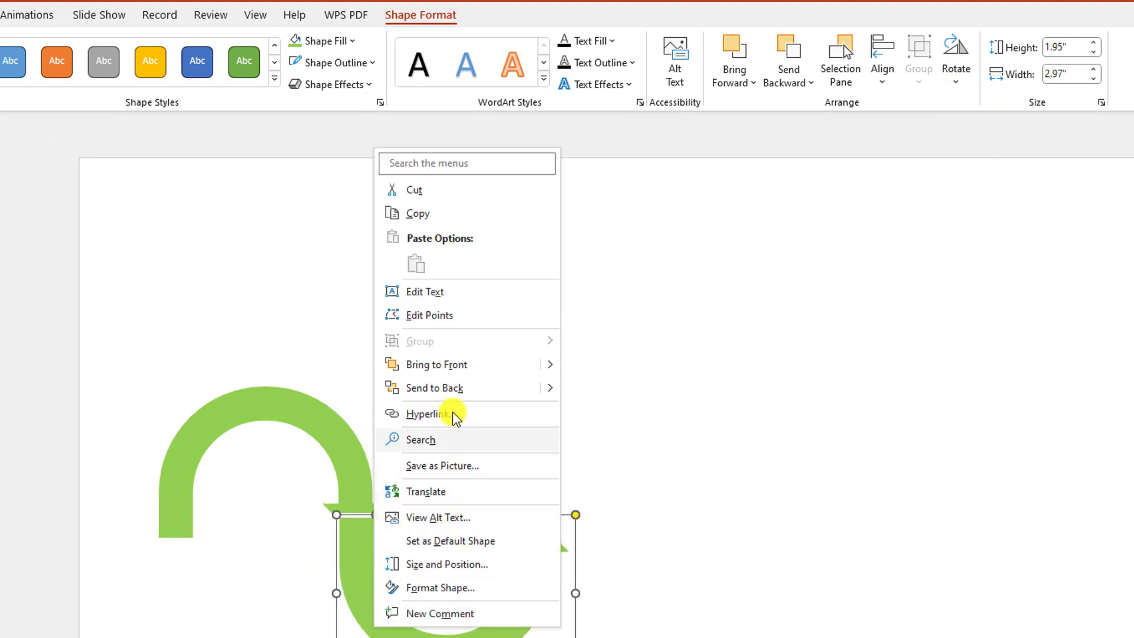
click(450, 387)
drag(97, 261, 627, 637)
key(Up)
key(Up)
key(Up)
key(Up)
key(Up)
key(Up)
key(Up)
key(Up)
key(Up)
key(Up)
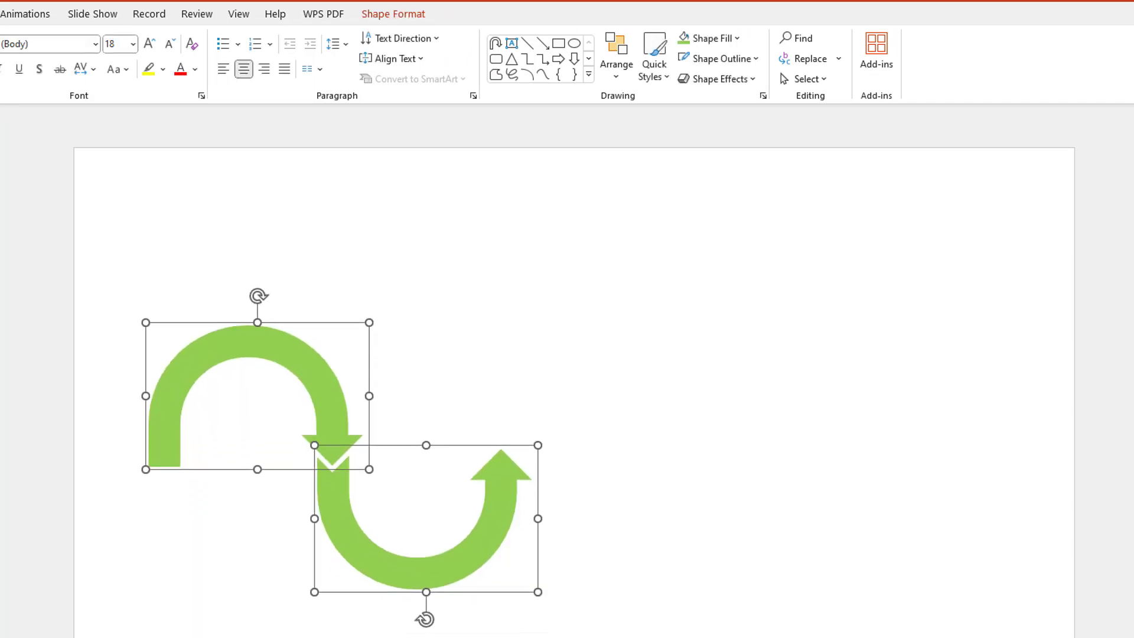
Step: Copy a third arch and a fourth dip to the right, each sent to the back
click(322, 364)
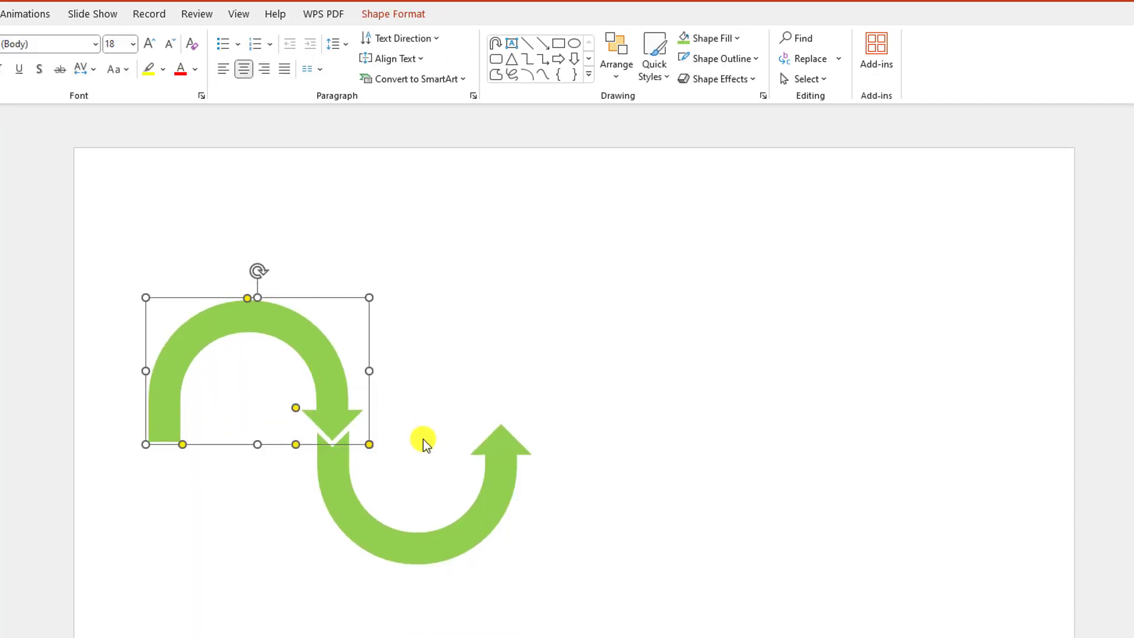
drag(363, 393, 654, 374)
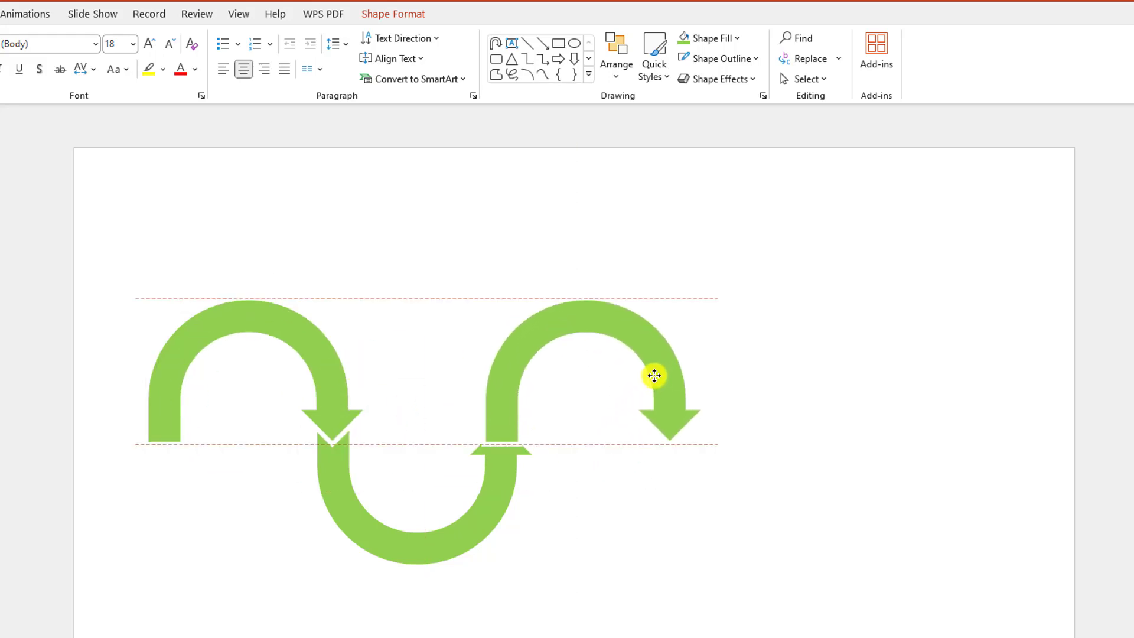
right_click(634, 337)
click(671, 549)
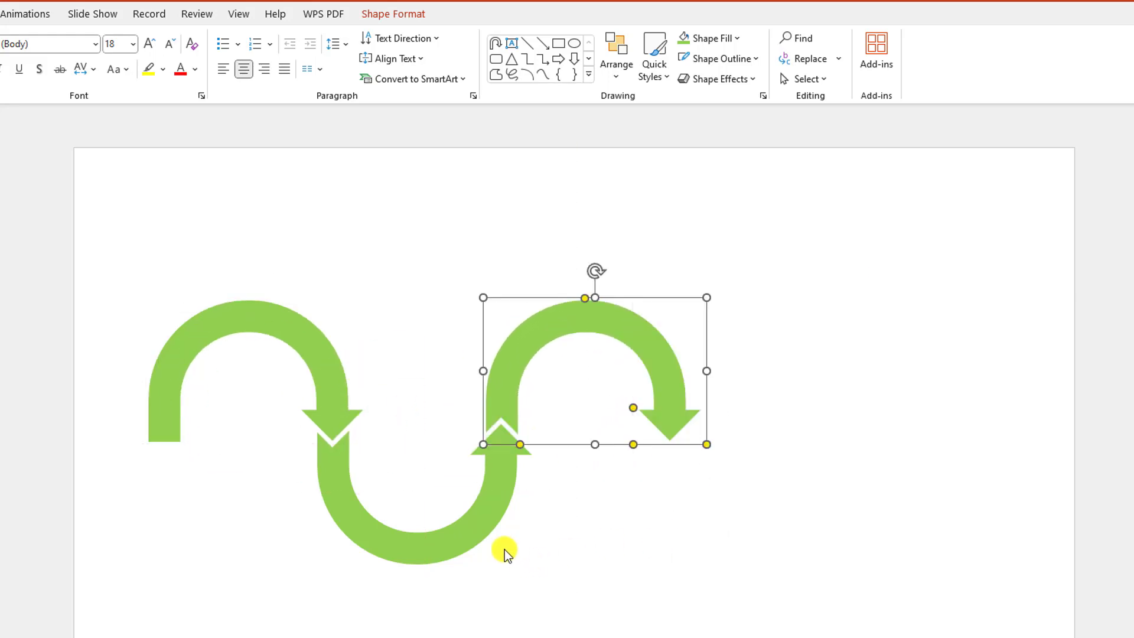
click(484, 527)
drag(483, 527, 808, 541)
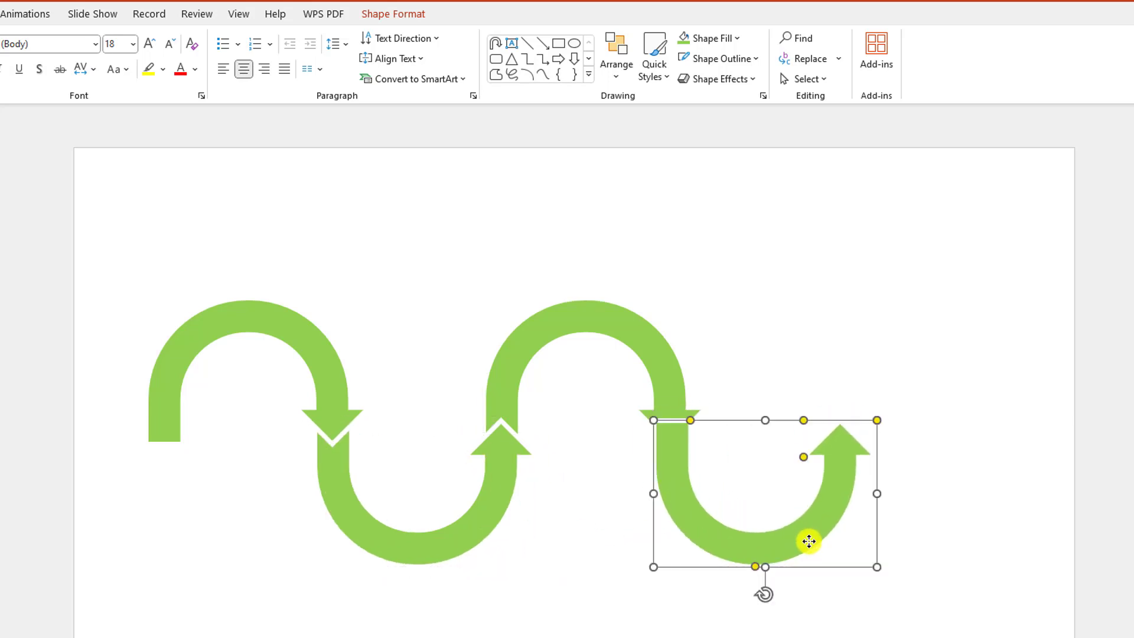
right_click(801, 542)
click(860, 319)
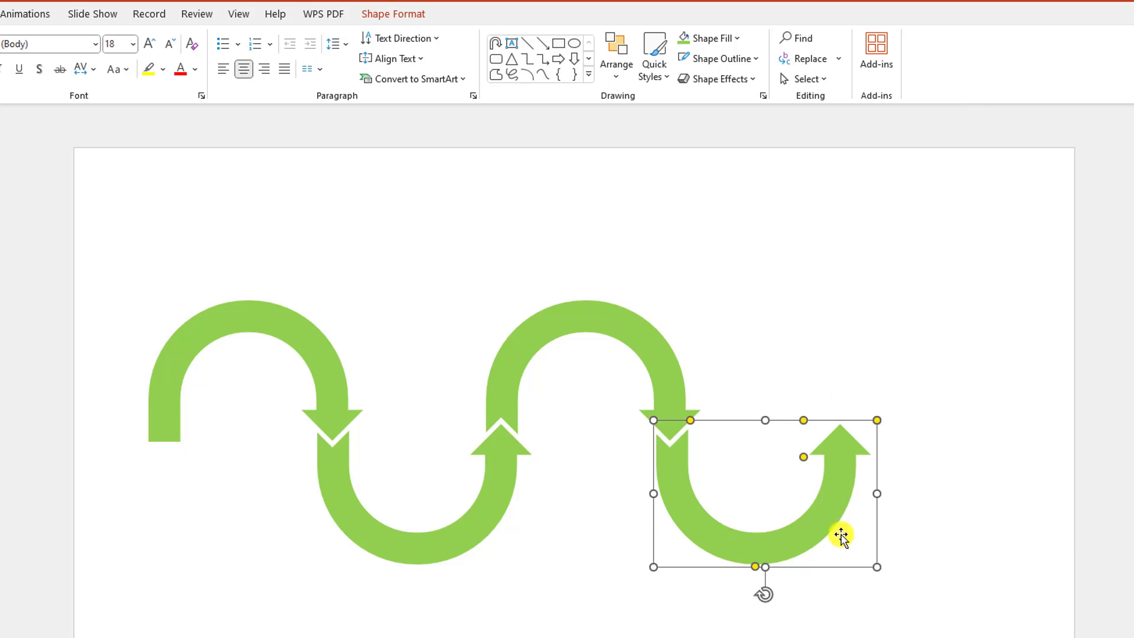
Step: Add a fifth arch at the far right, send it back, and nudge the whole wave
click(660, 367)
drag(660, 367, 992, 354)
right_click(992, 354)
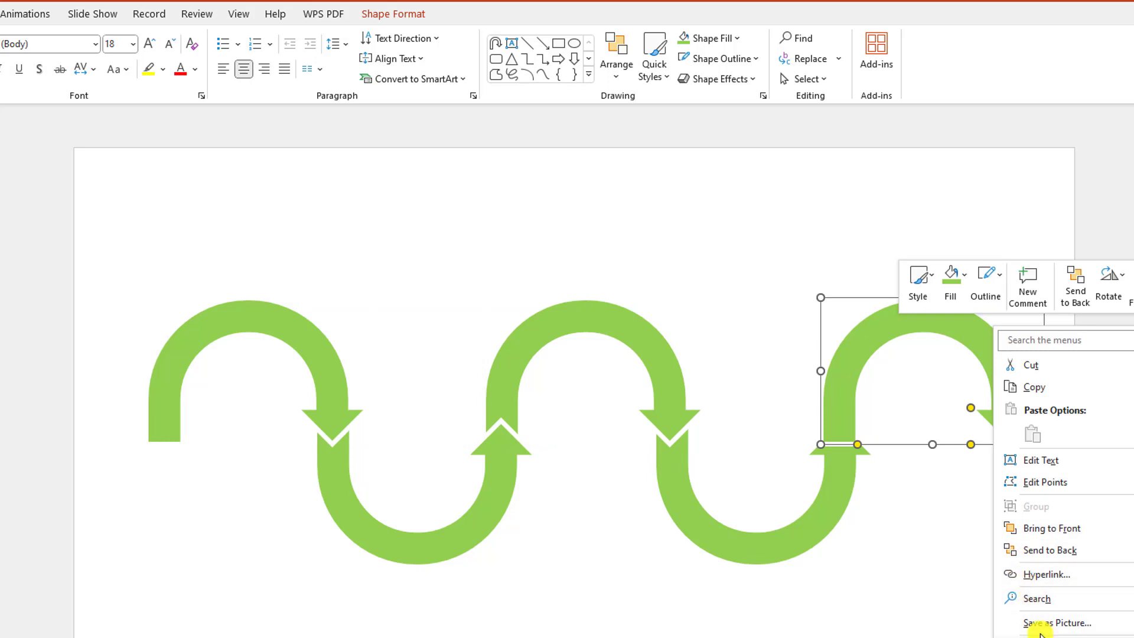
click(1049, 551)
drag(96, 211, 1112, 632)
key(Left)
key(Left)
key(Left)
key(Left)
key(Right)
key(Escape)
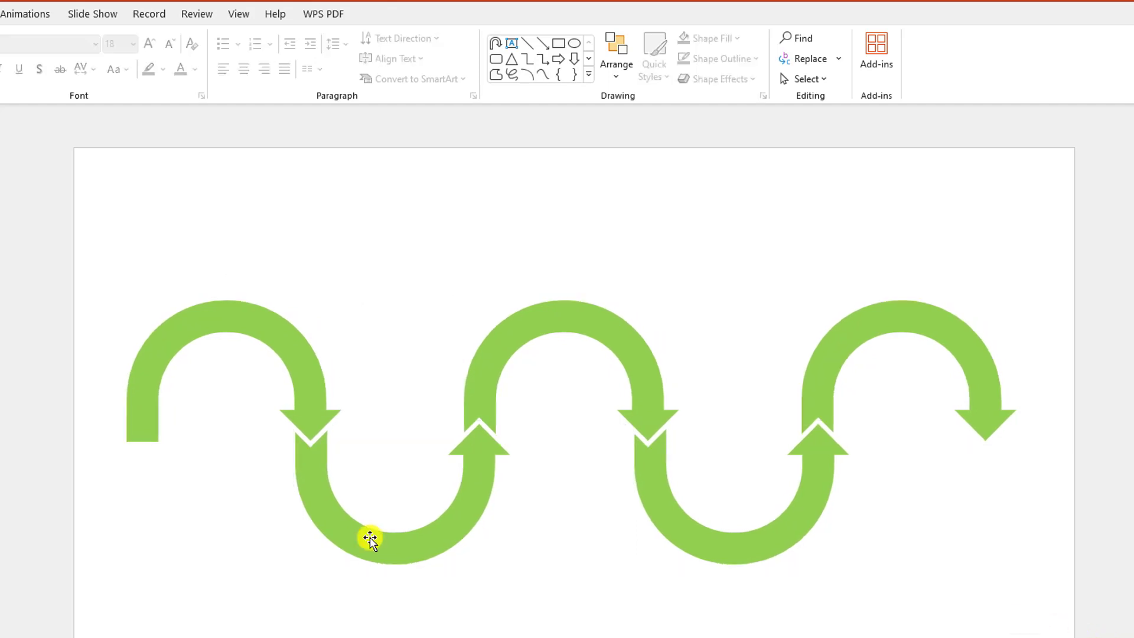
click(370, 538)
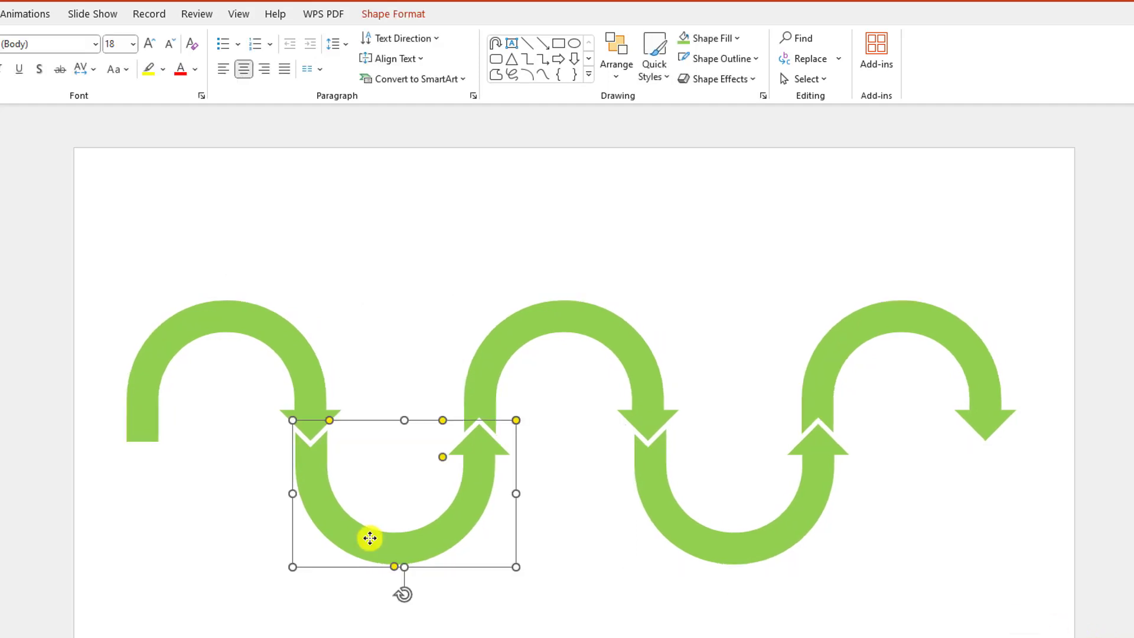
Step: Fill the four other arrows navy, purple, orange and blue, keeping the first arch green
click(412, 16)
click(331, 39)
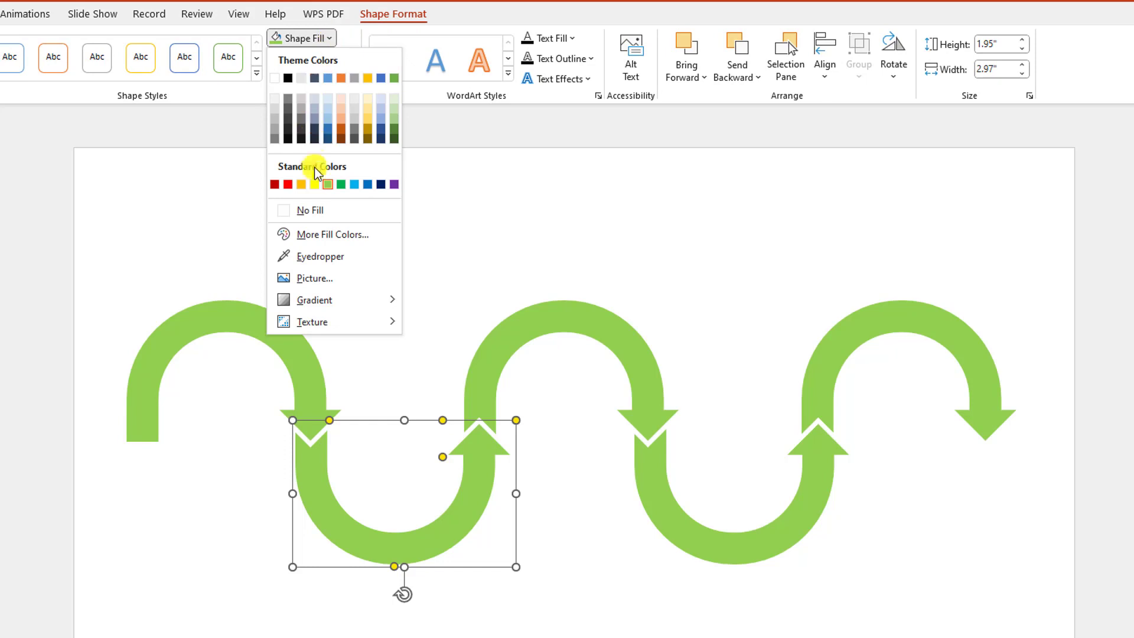
click(374, 183)
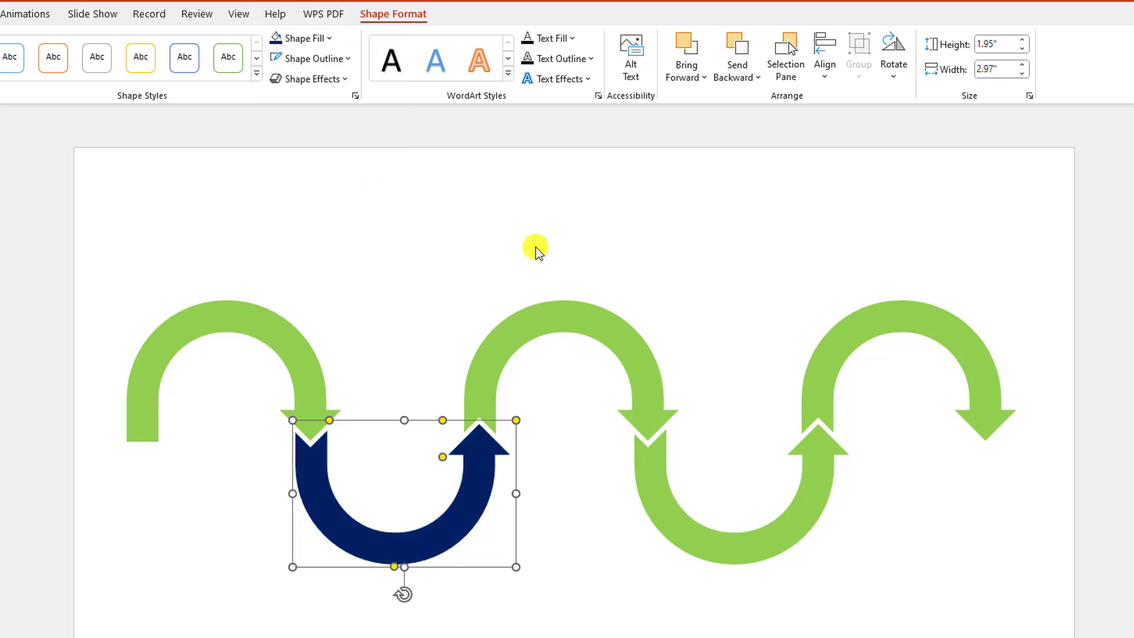
click(577, 313)
click(328, 39)
click(394, 184)
click(673, 526)
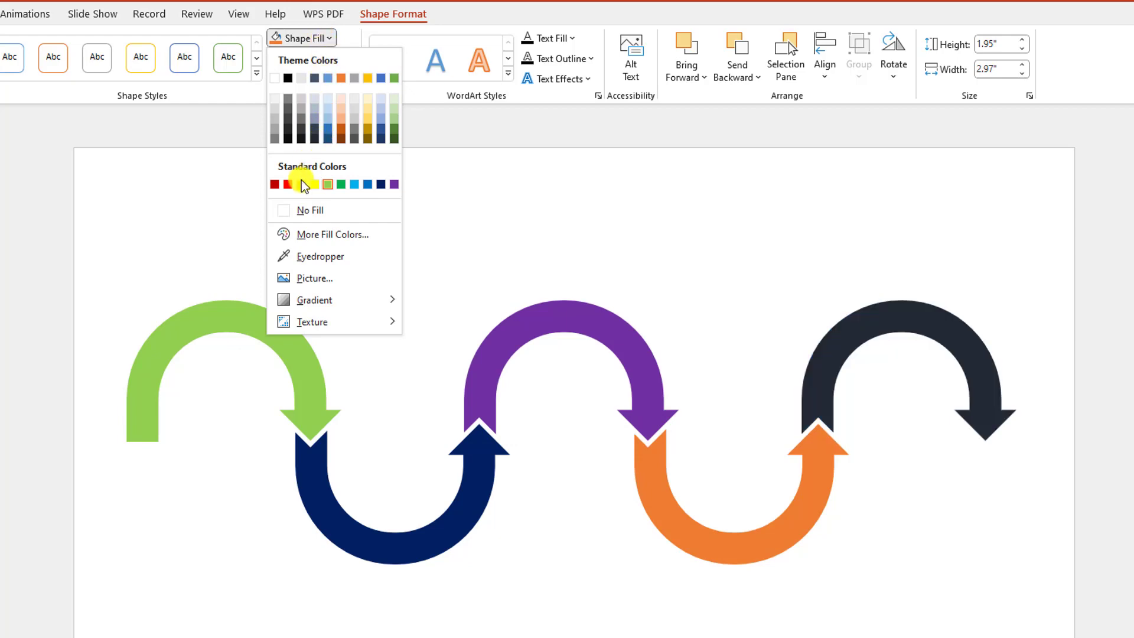
click(327, 130)
click(681, 260)
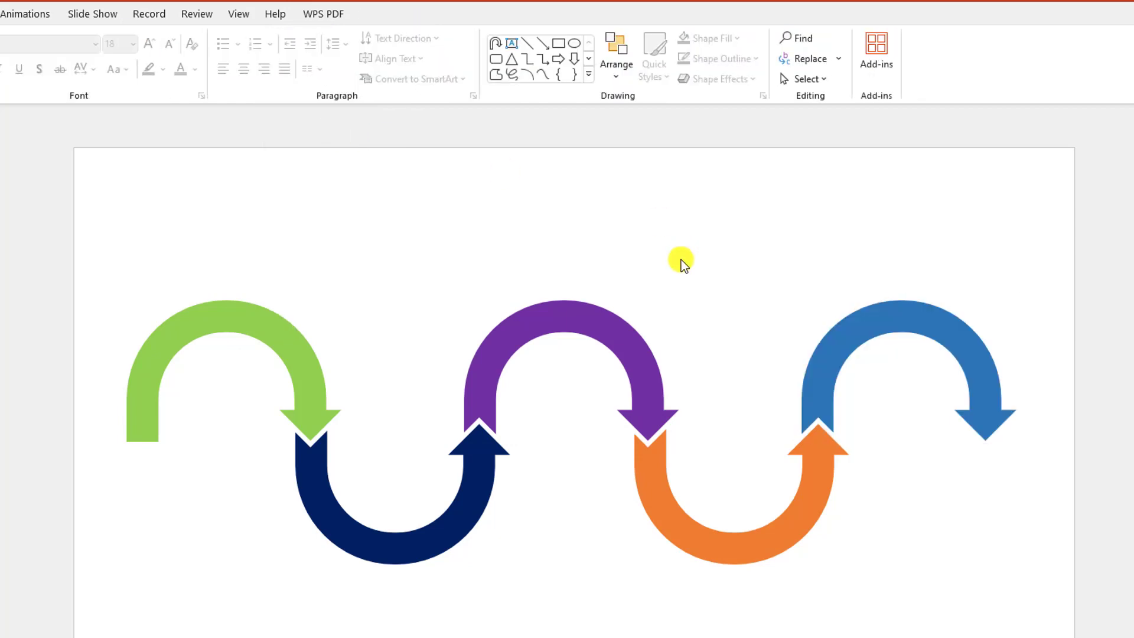
click(0, 14)
click(66, 102)
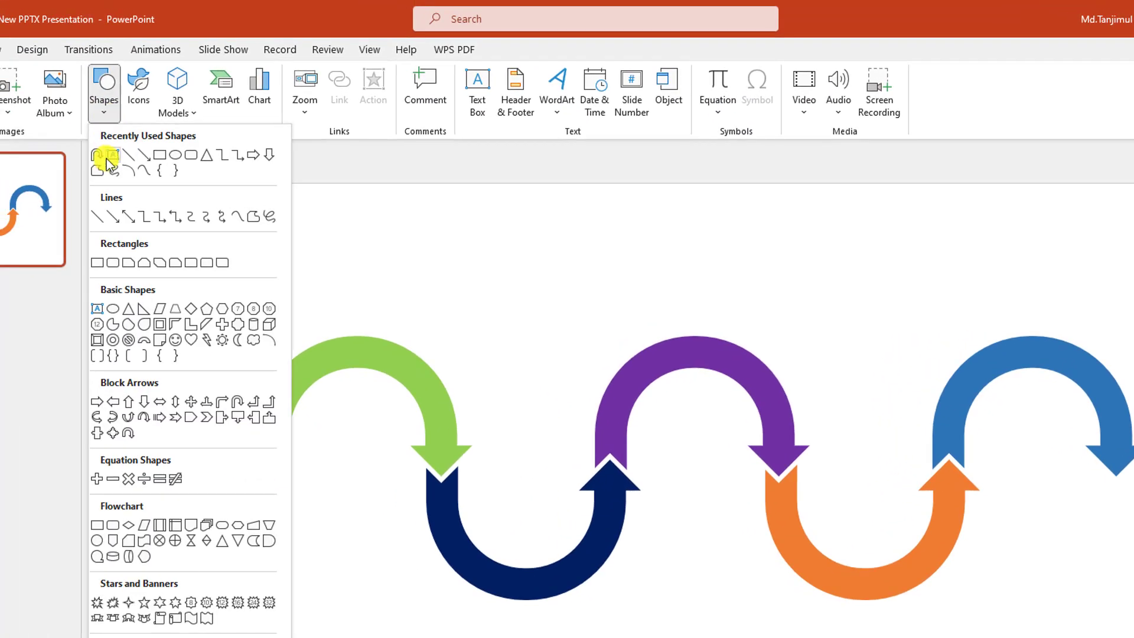
Step: Add a '2019' text box in the green arch using Team A font at size 20
click(113, 155)
drag(326, 406, 389, 437)
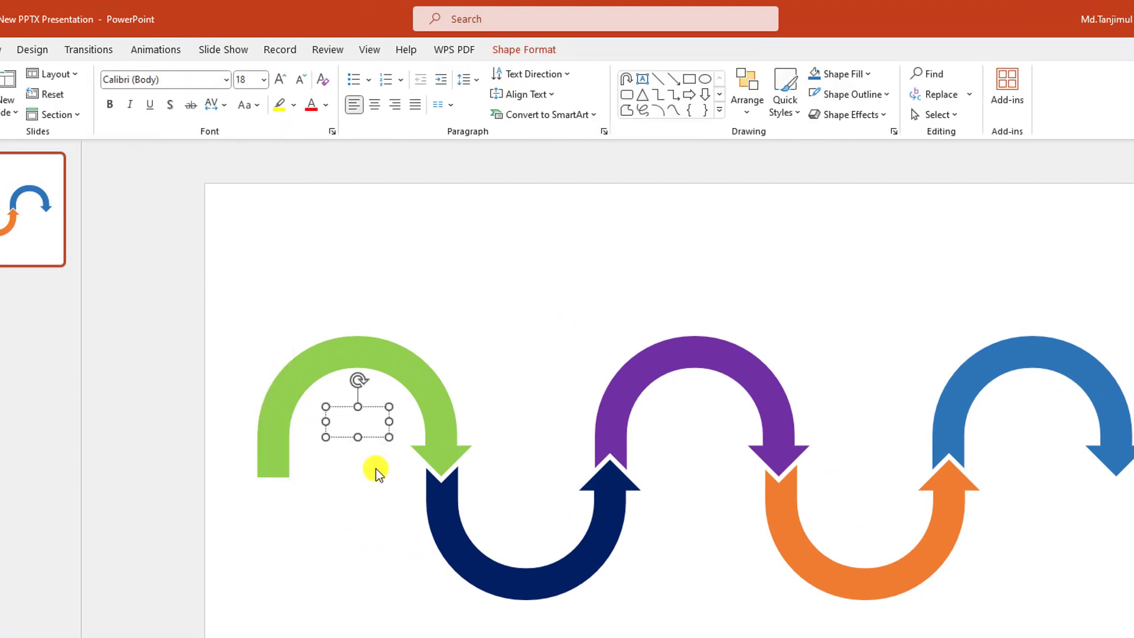
text(2019)
key(ctrl+a)
text(Team A)
key(Return)
click(280, 79)
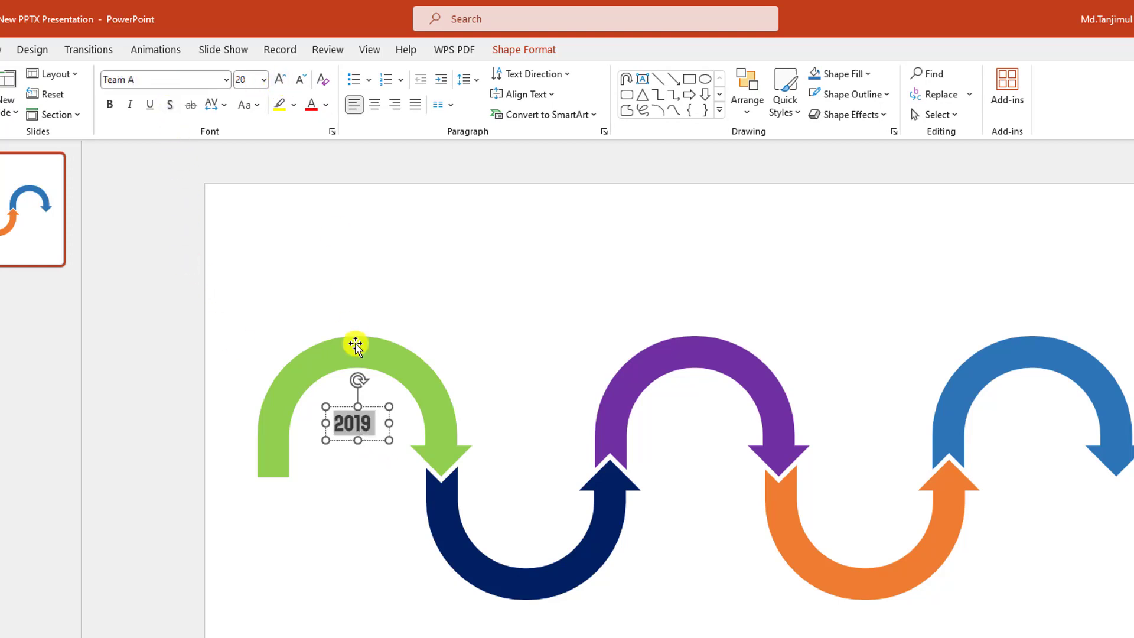
drag(375, 443, 373, 426)
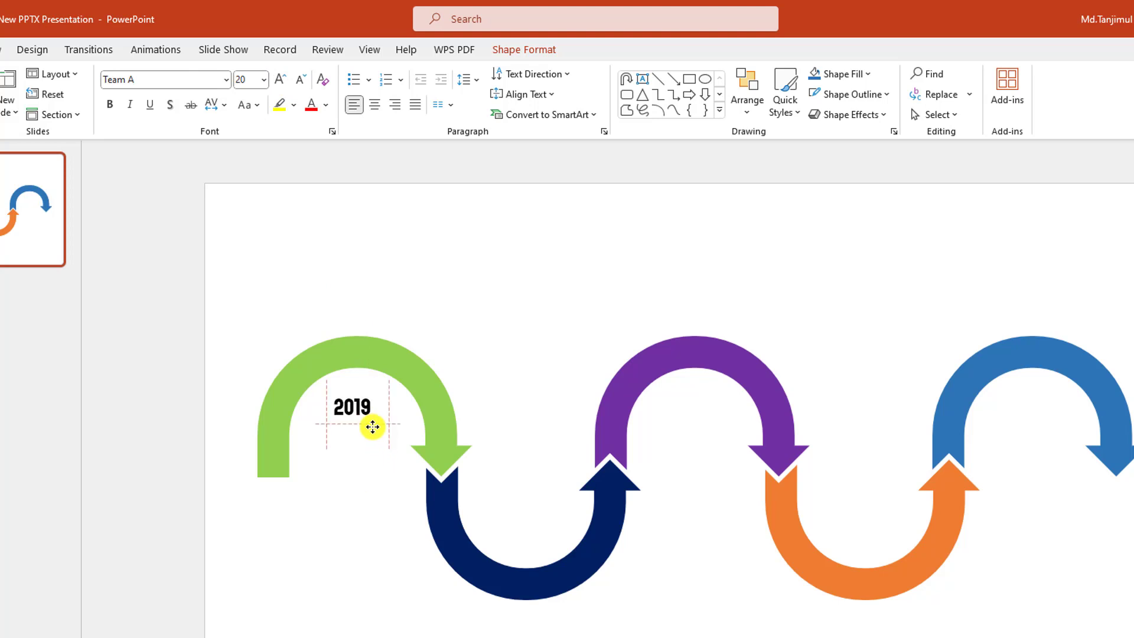
click(372, 451)
click(354, 406)
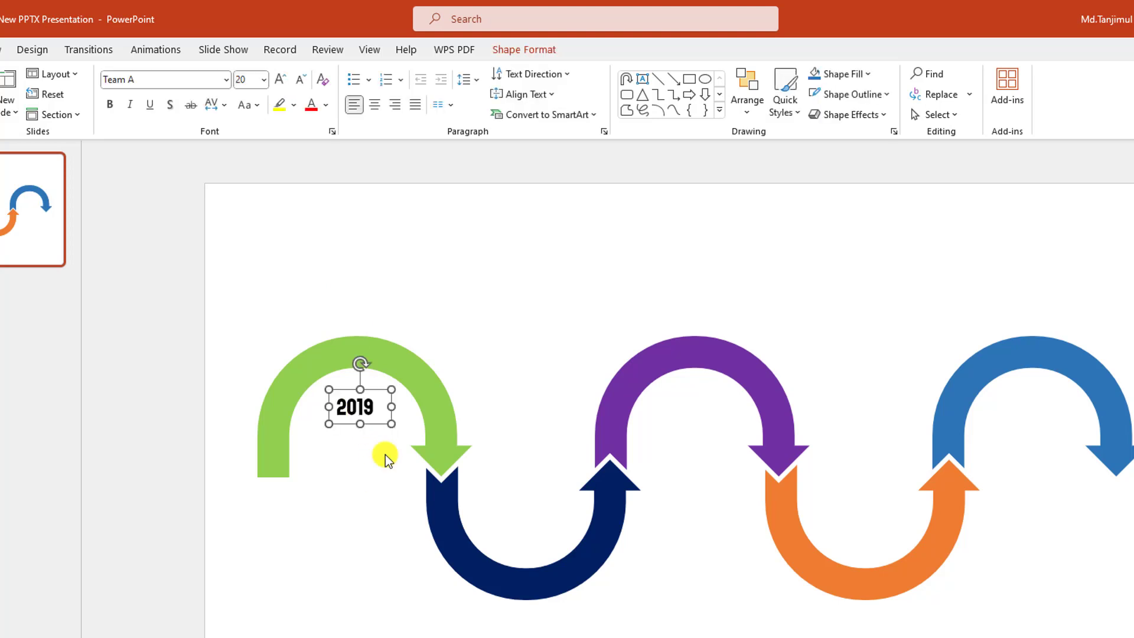
Step: Duplicate the 2019 label into the other four arrows and change the navy one to 2020
key(ctrl+d)
drag(385, 437, 708, 426)
key(ctrl+d)
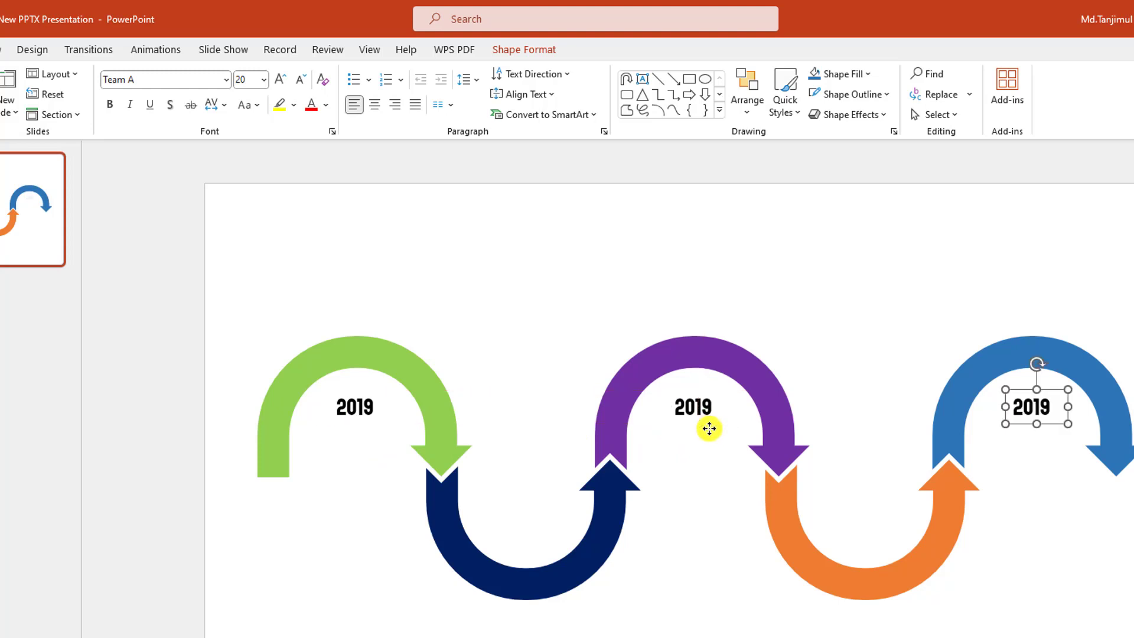
click(1025, 430)
drag(937, 406, 765, 551)
key(ctrl+d)
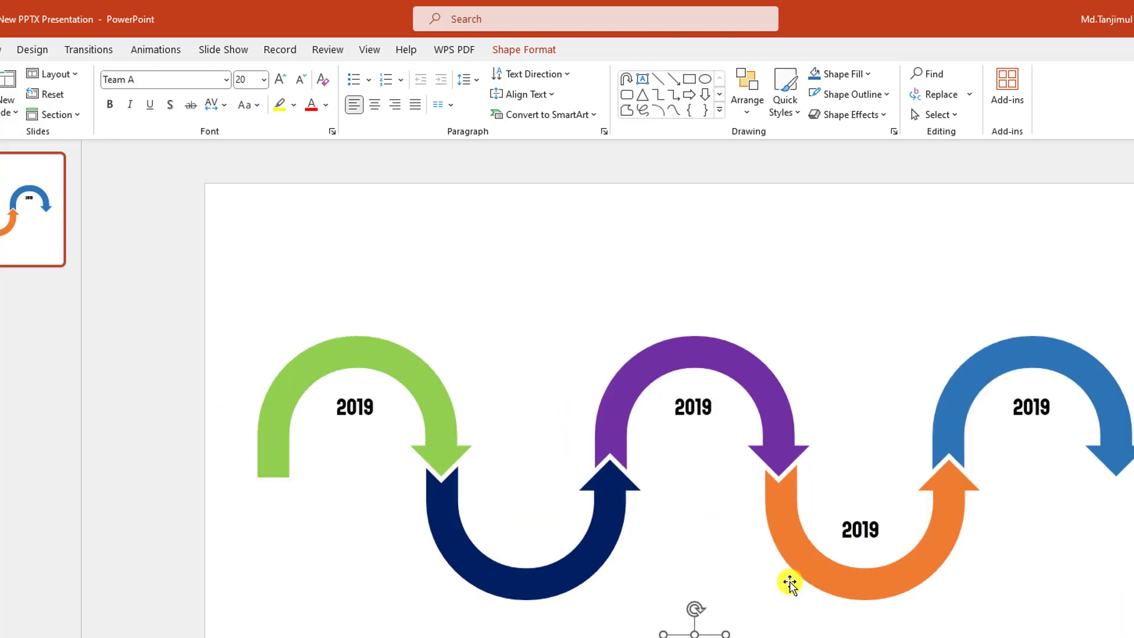
drag(694, 636, 547, 543)
click(683, 608)
double_click(527, 530)
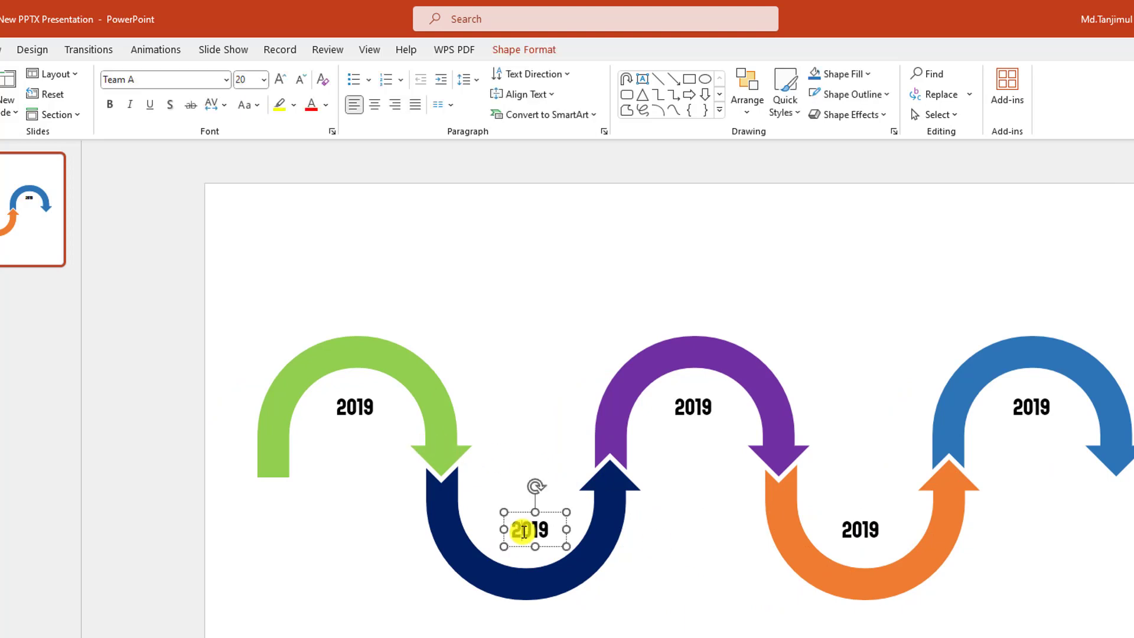
text(2020)
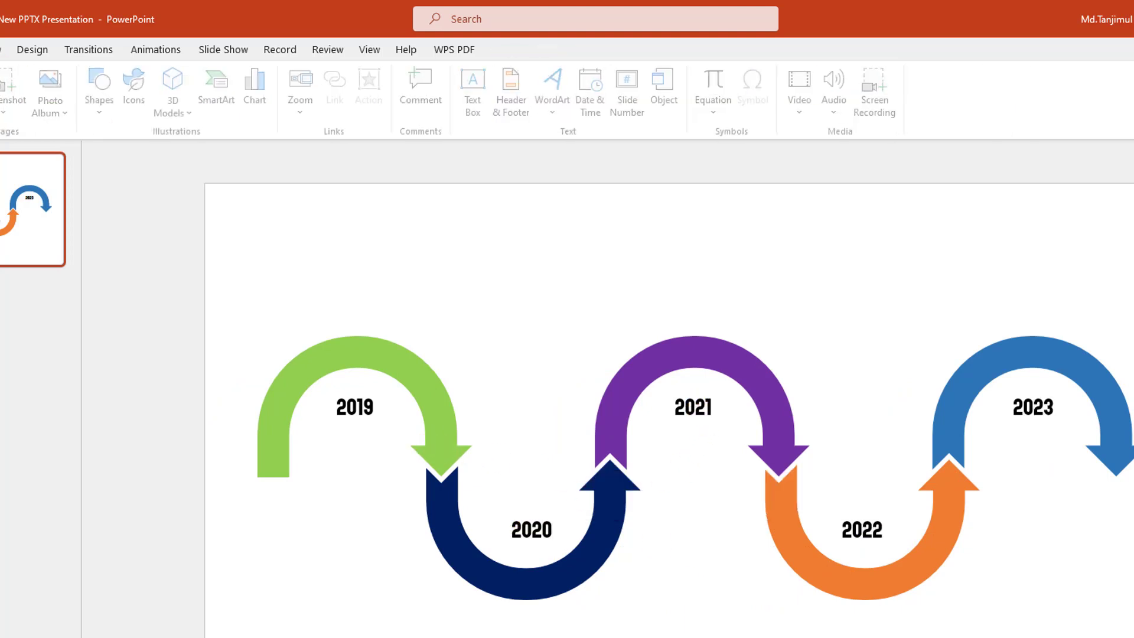
click(102, 115)
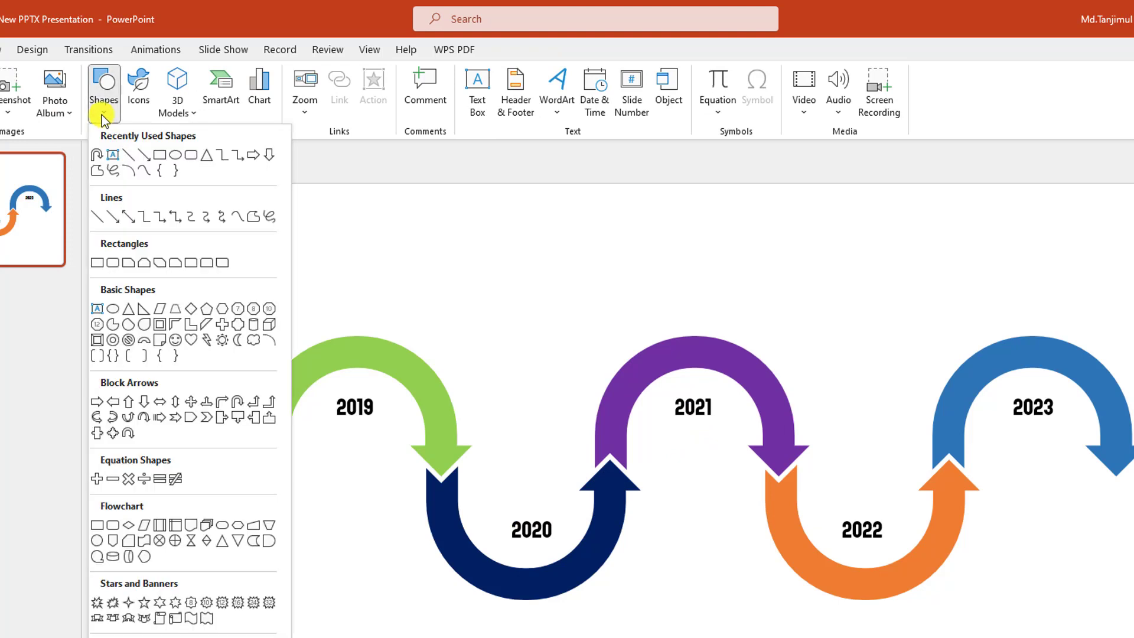
Step: Draw a vertical line down from 2019, 2 pt wide with a Square Dot dash
click(103, 219)
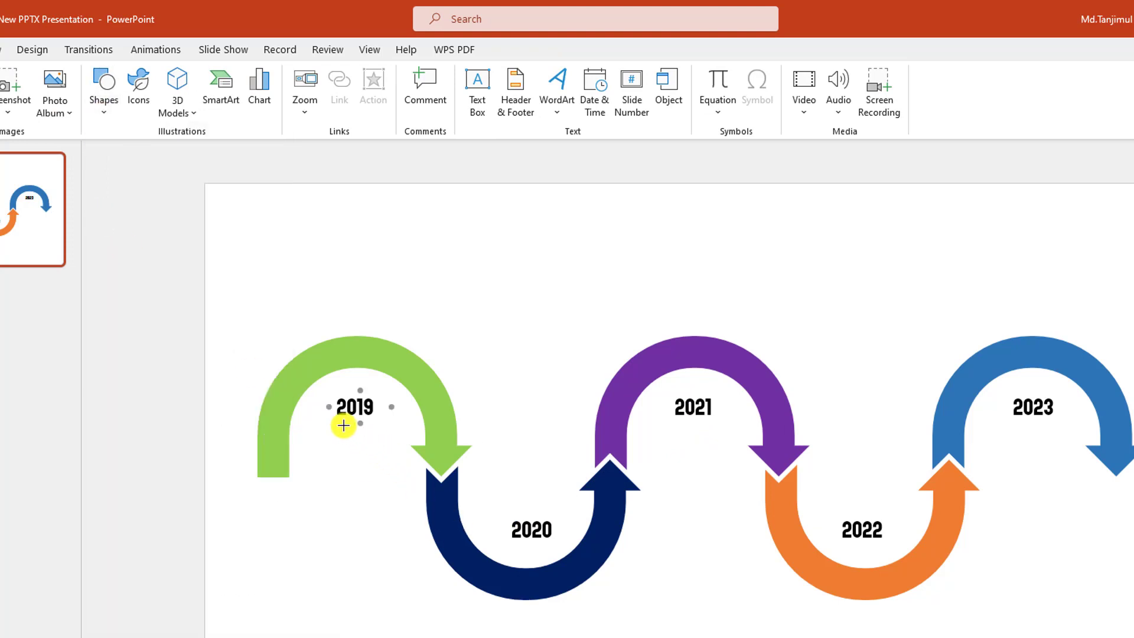
mouse_move(360, 426)
mouse_down()
mouse_move(366, 626)
mouse_move(360, 608)
mouse_up()
click(487, 131)
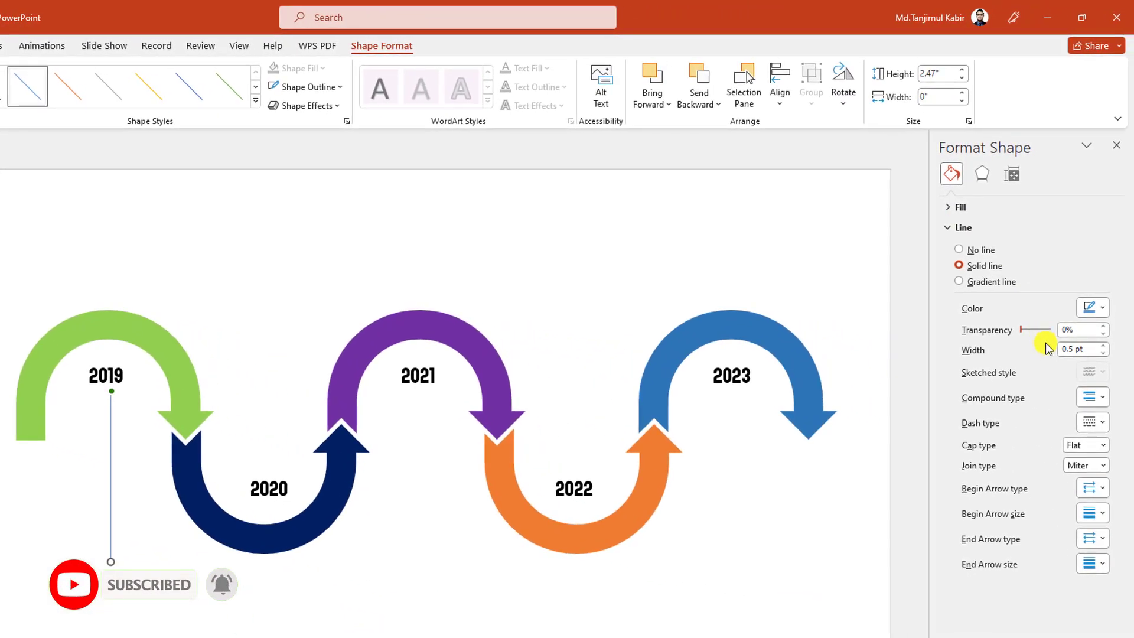
click(1103, 345)
click(1103, 345)
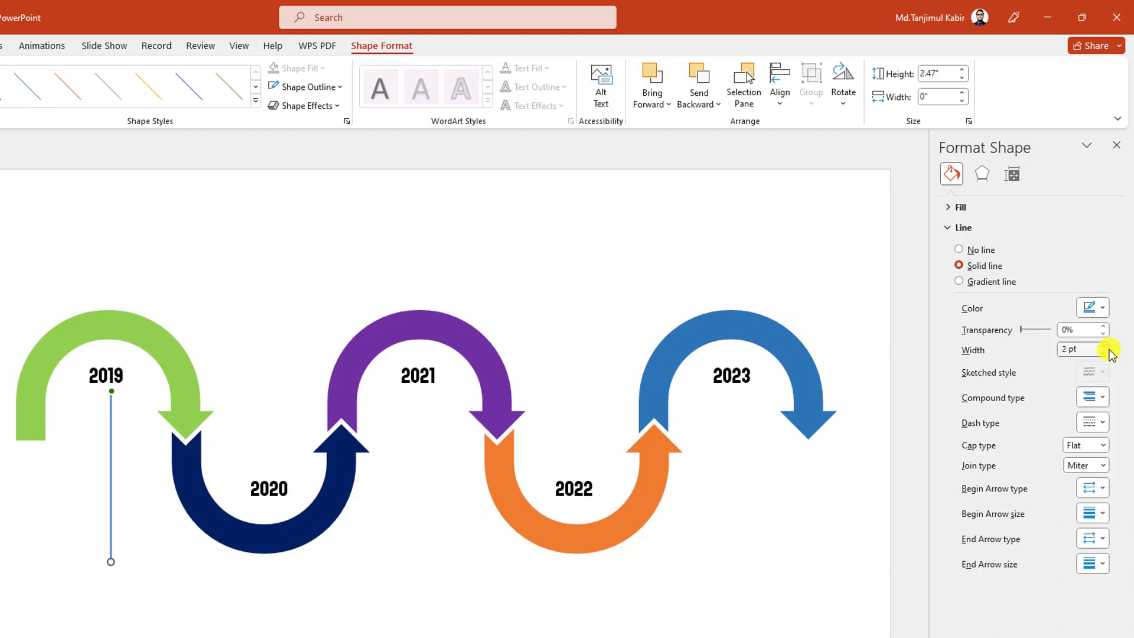
click(1101, 424)
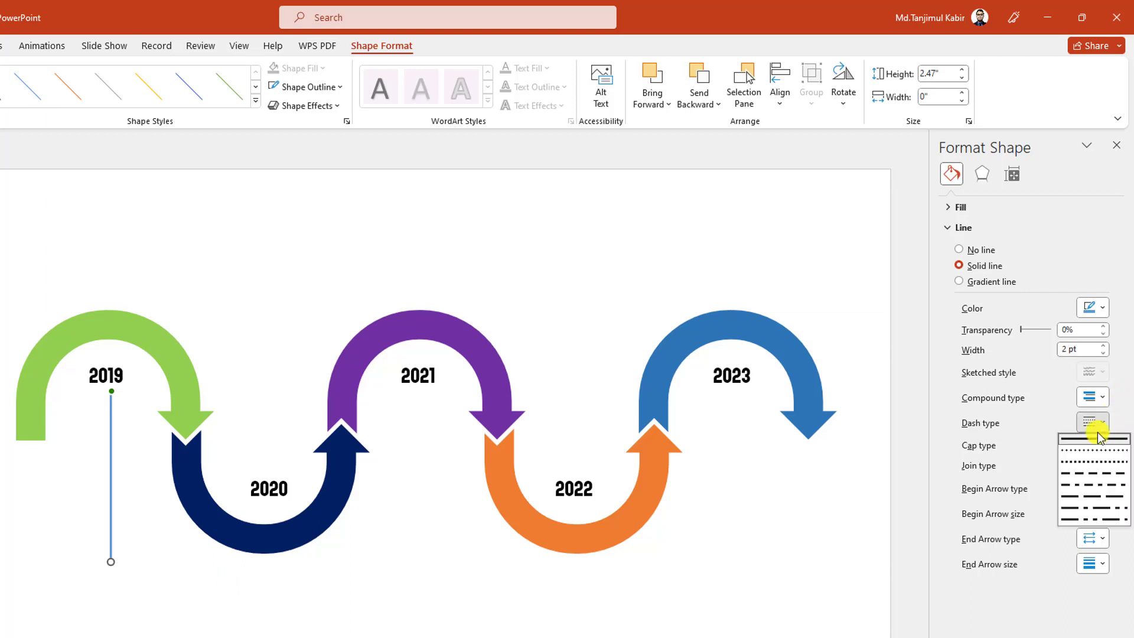
click(1084, 466)
click(823, 506)
click(1, 46)
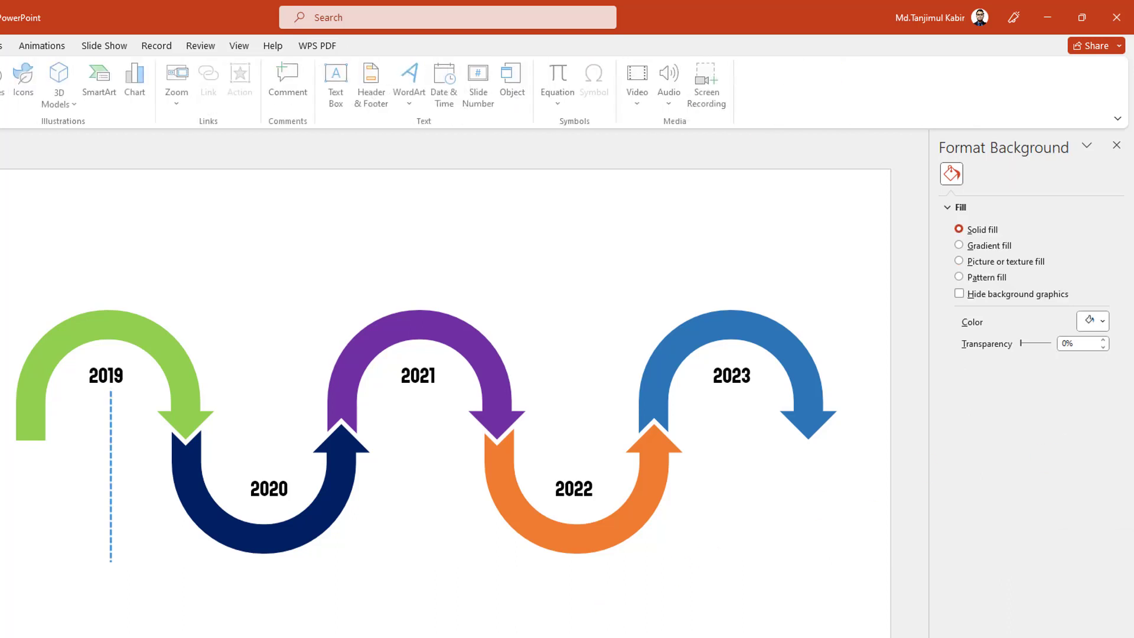
click(2, 95)
click(4, 136)
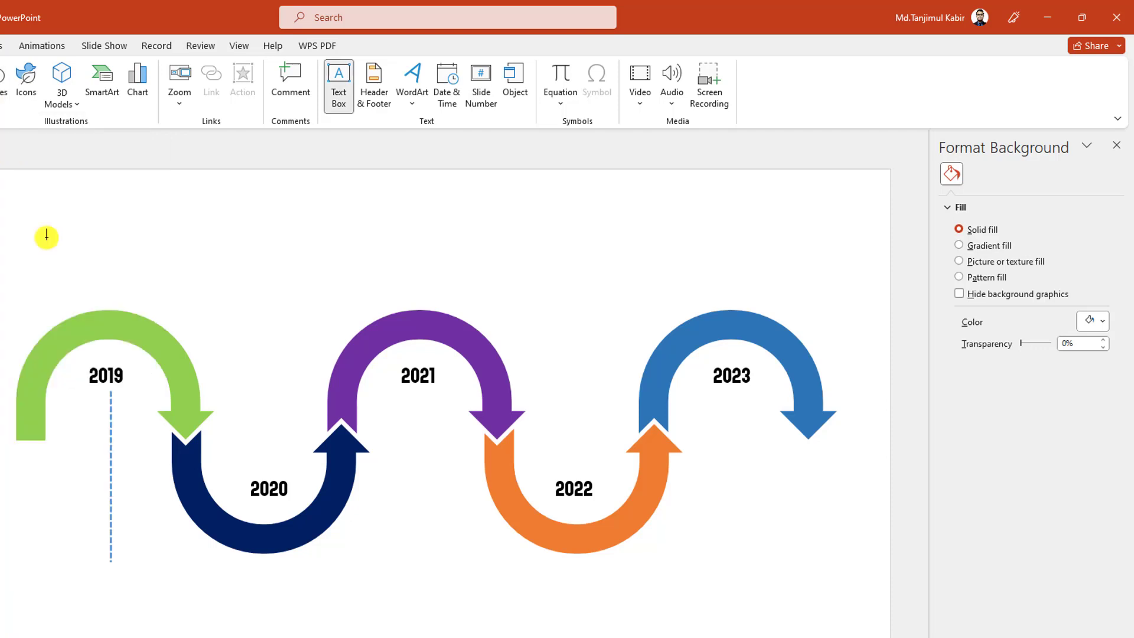
Step: Paste the TEXT-1 heading and body into a text box below the line, centred and widened
drag(76, 562, 141, 625)
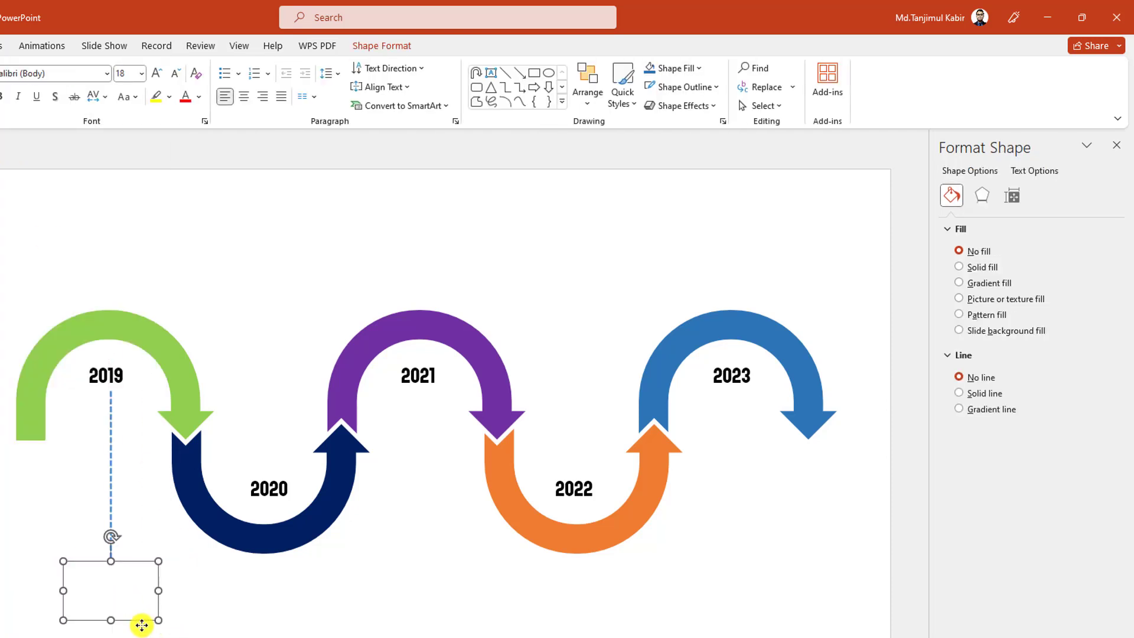
key(ctrl+v)
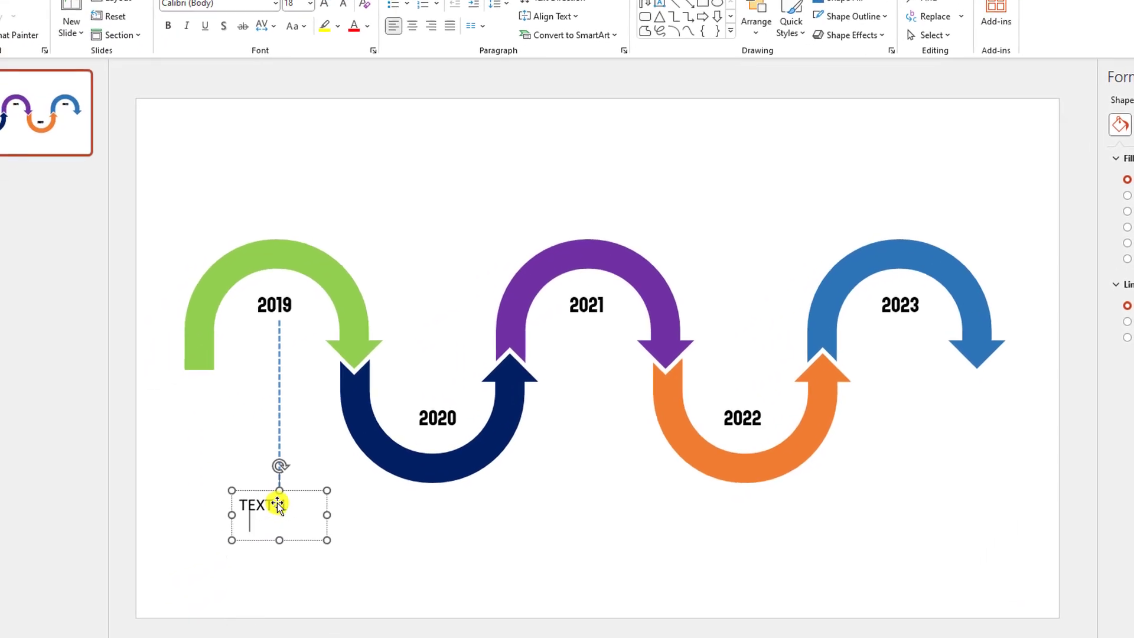
drag(112, 637, 84, 591)
drag(254, 520, 271, 375)
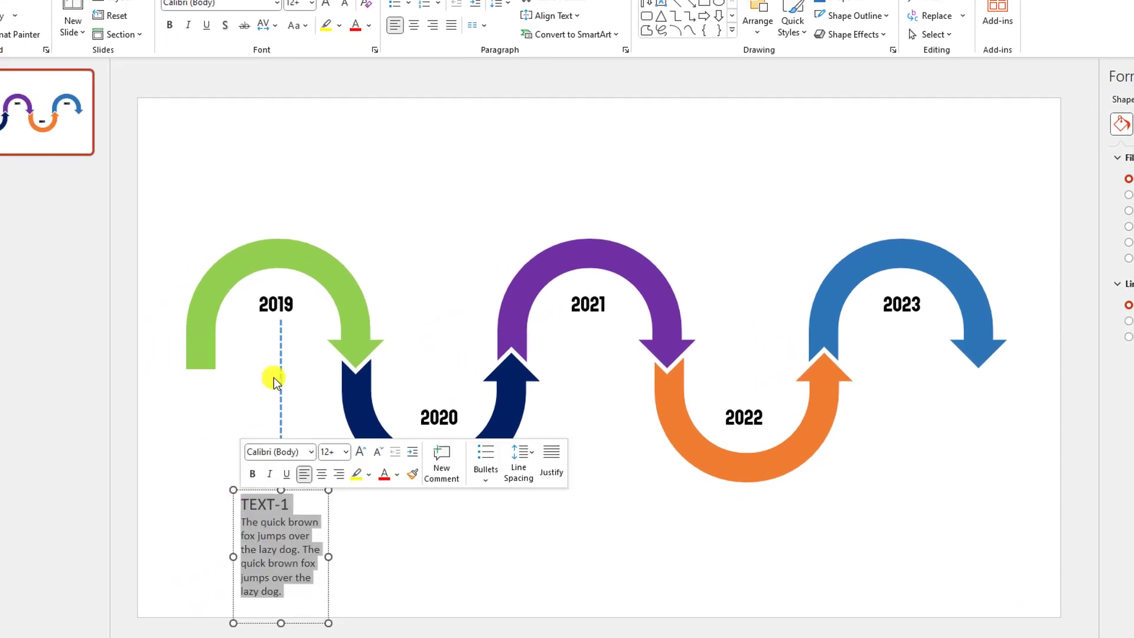
click(412, 26)
drag(330, 554, 352, 553)
drag(317, 504, 266, 504)
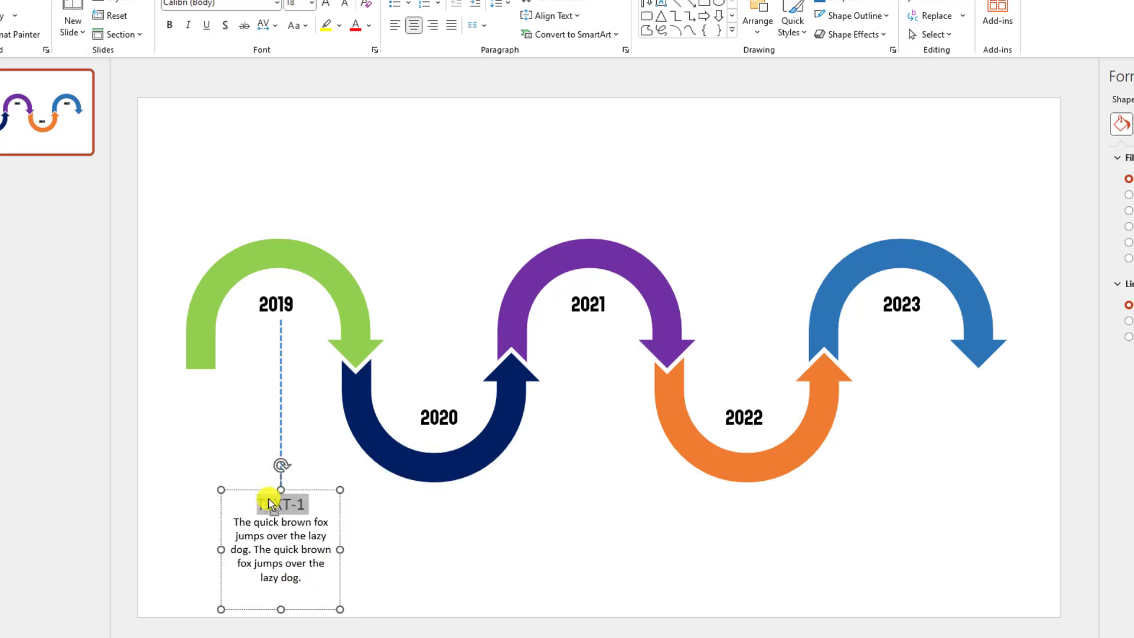
click(277, 305)
double_click(277, 305)
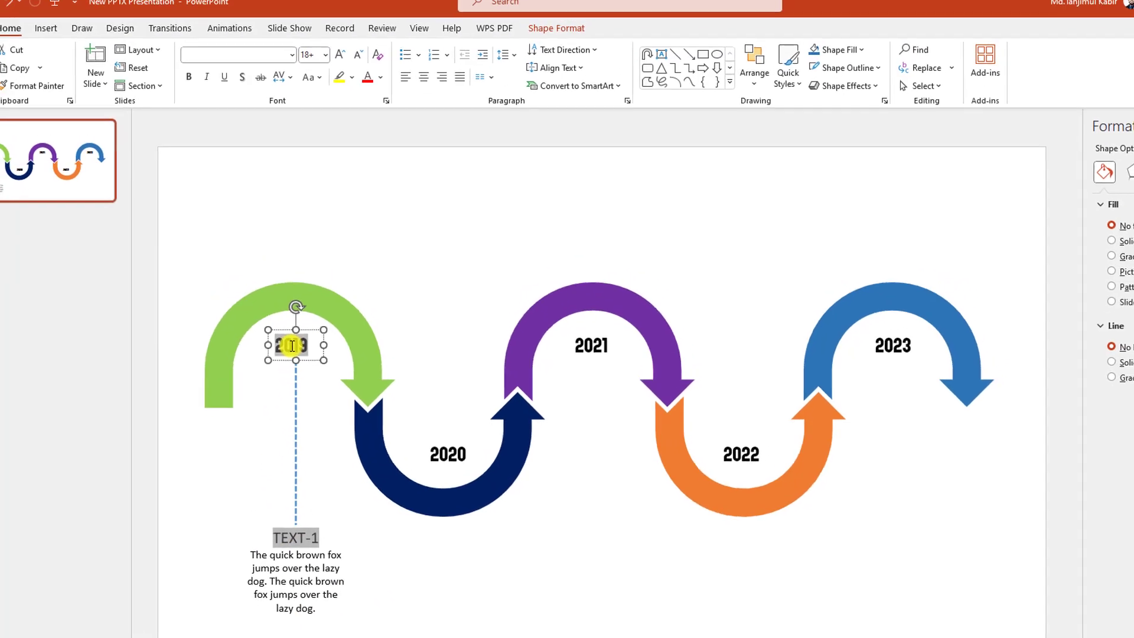
Step: Eyedropper the arch's green onto the 2019 text and the dashed connector's outline
click(369, 28)
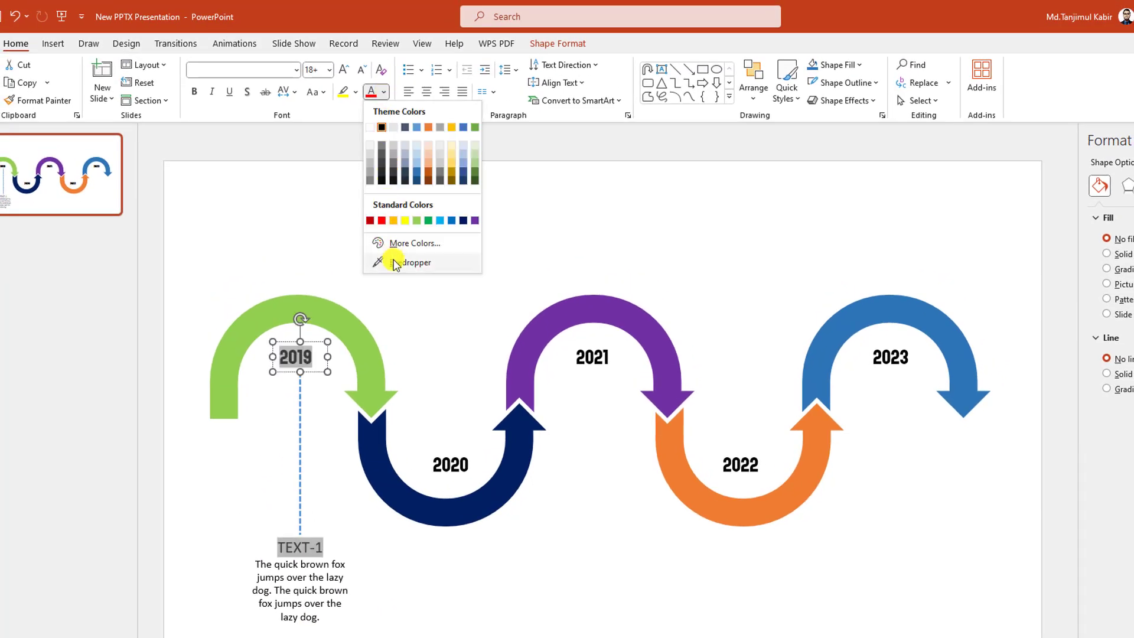
click(395, 263)
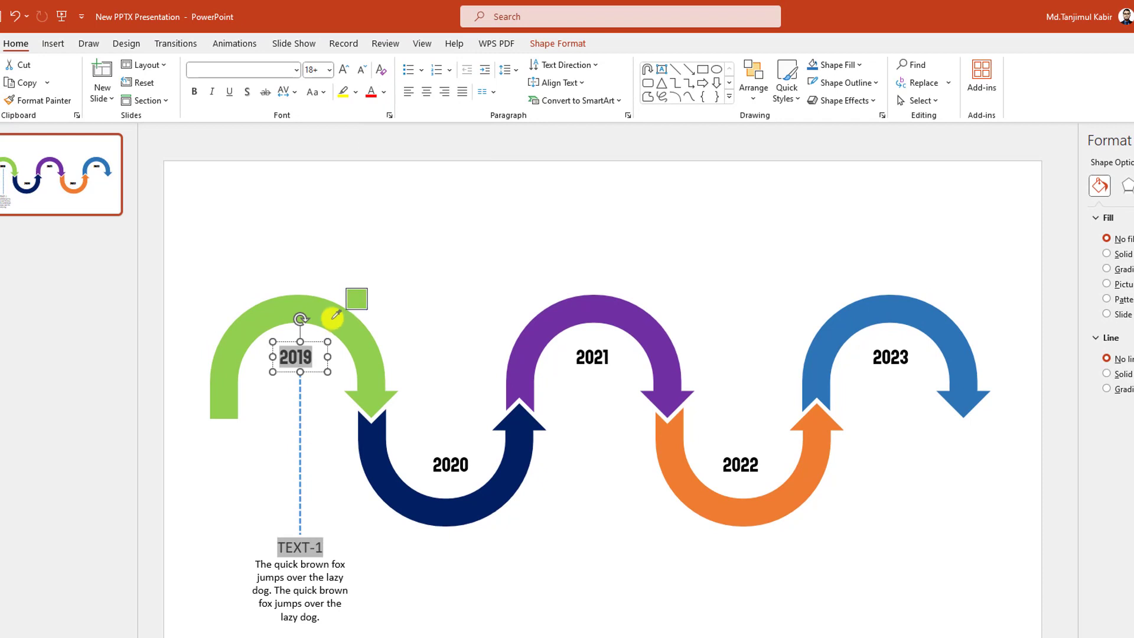
click(333, 317)
click(301, 441)
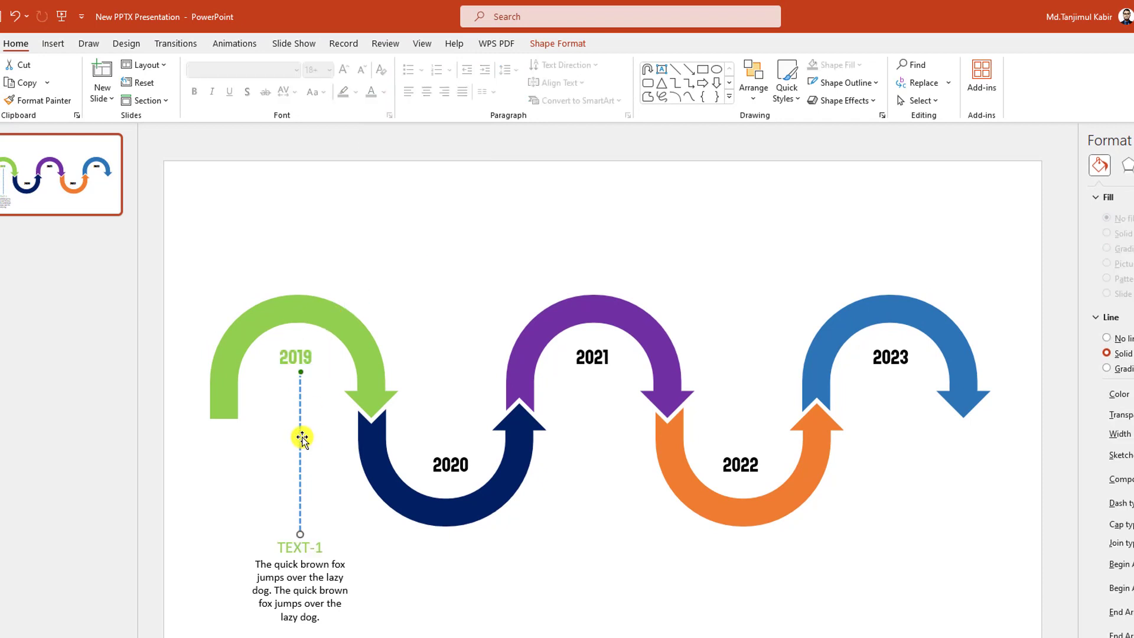
click(543, 47)
click(488, 83)
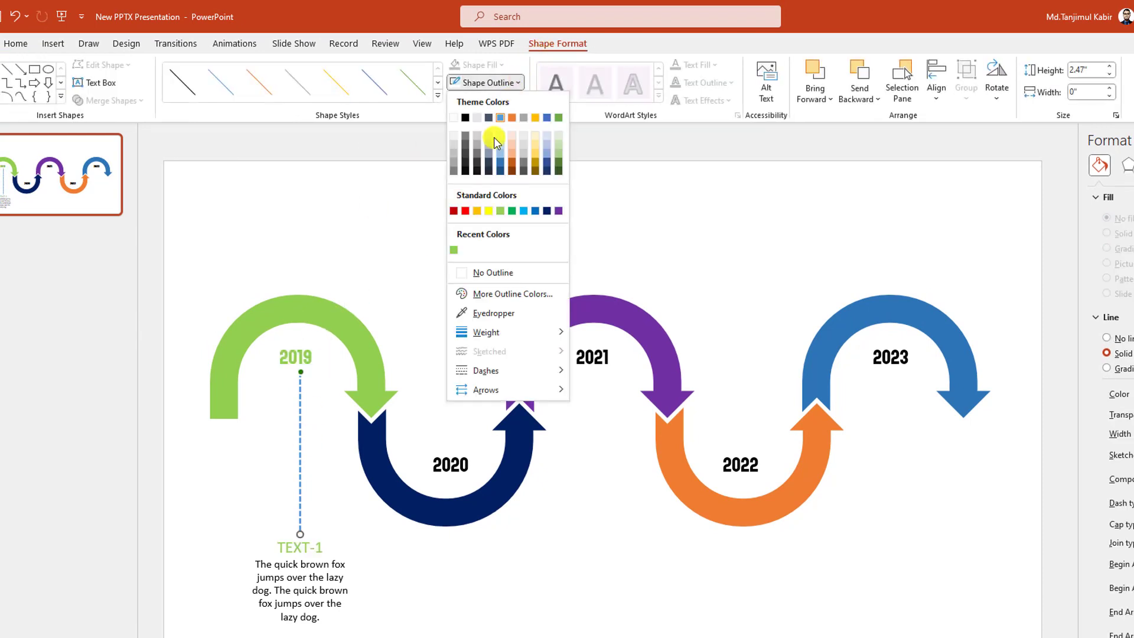
click(466, 314)
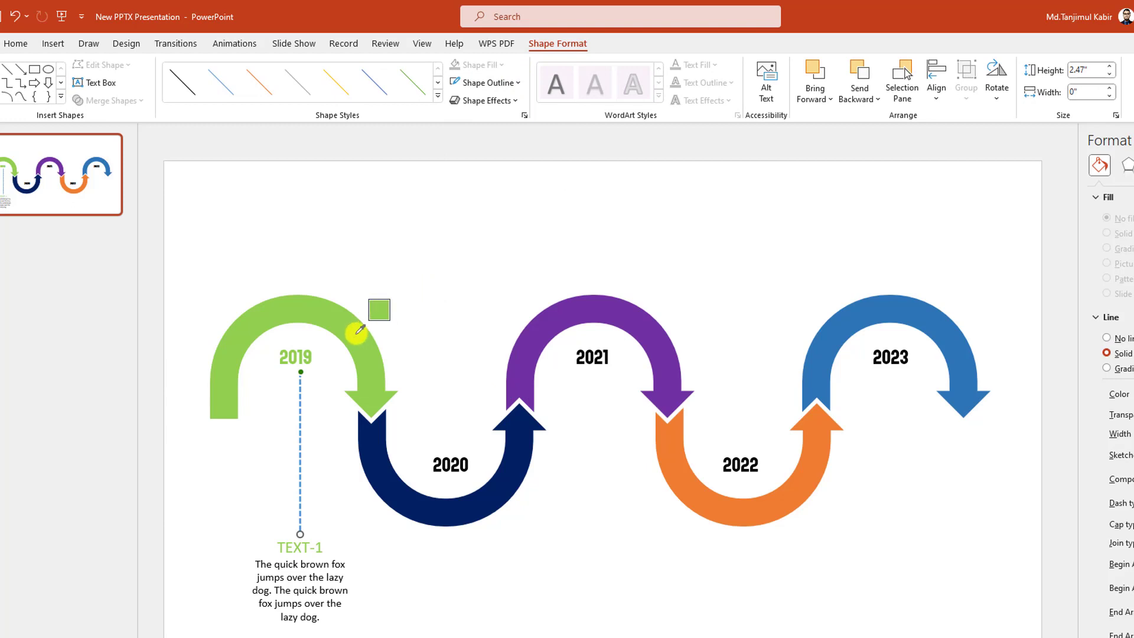
click(577, 510)
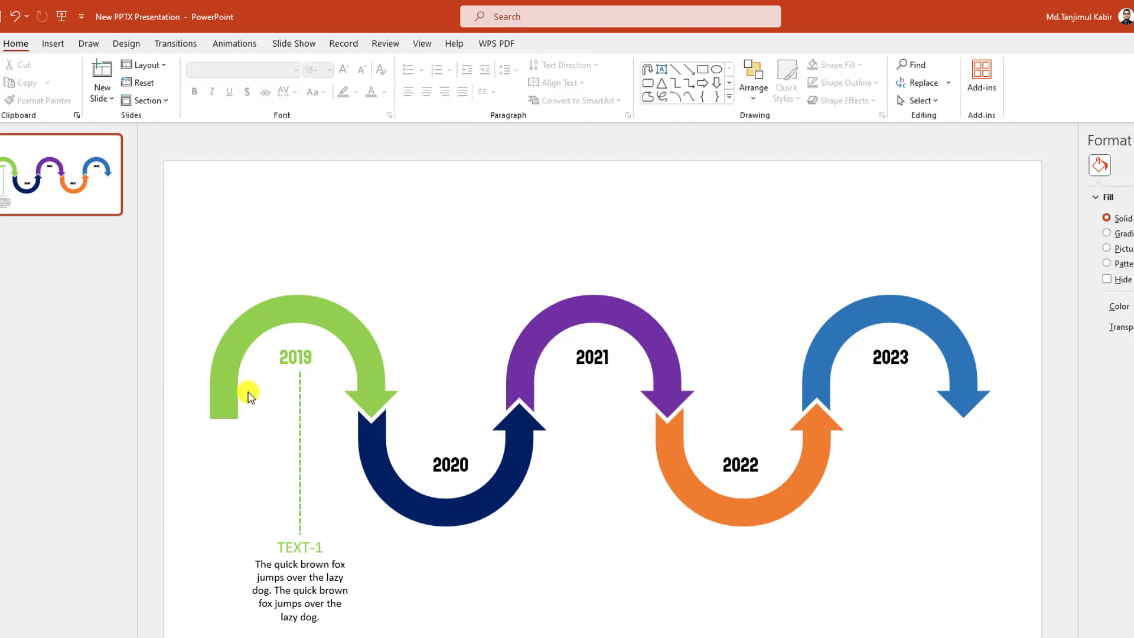
Step: Duplicate the TEXT-1 box together with its dashed connector
click(301, 459)
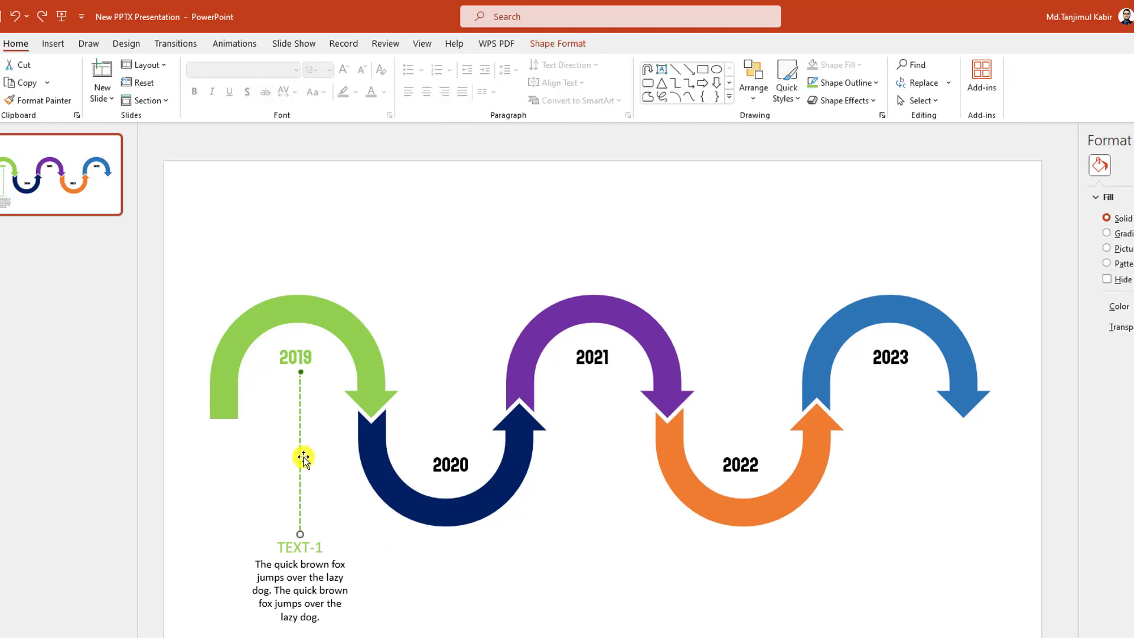
click(324, 555)
key(ctrl+d)
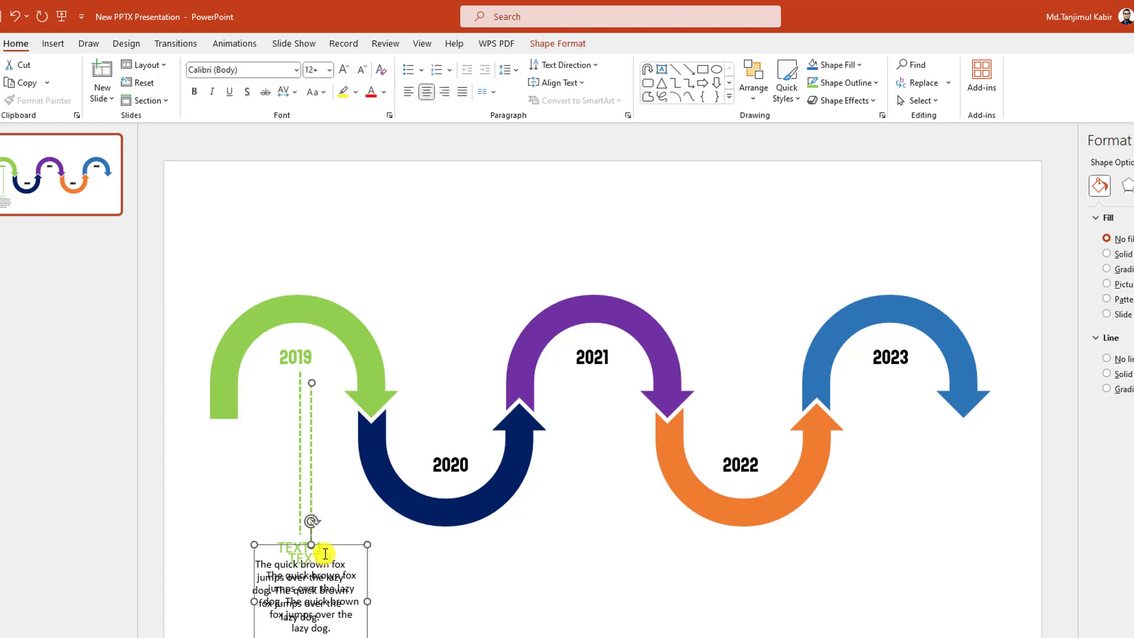
Step: Place box-and-connector copies below 2021 and 2023, and another above 2020
drag(308, 494, 592, 484)
key(ctrl+d)
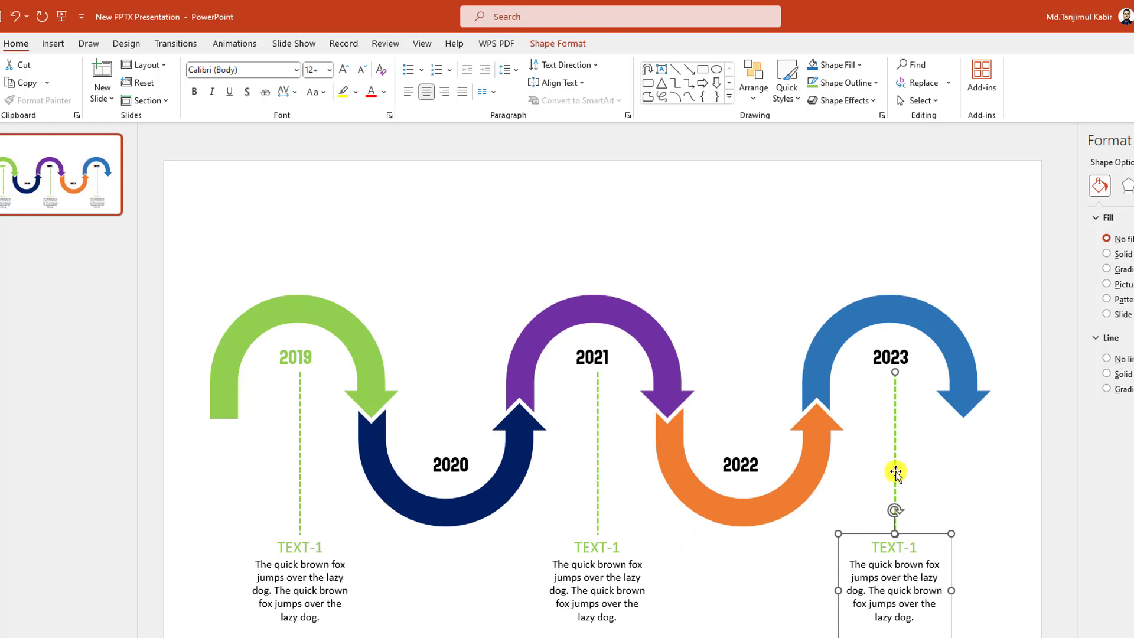
click(598, 495)
click(602, 550)
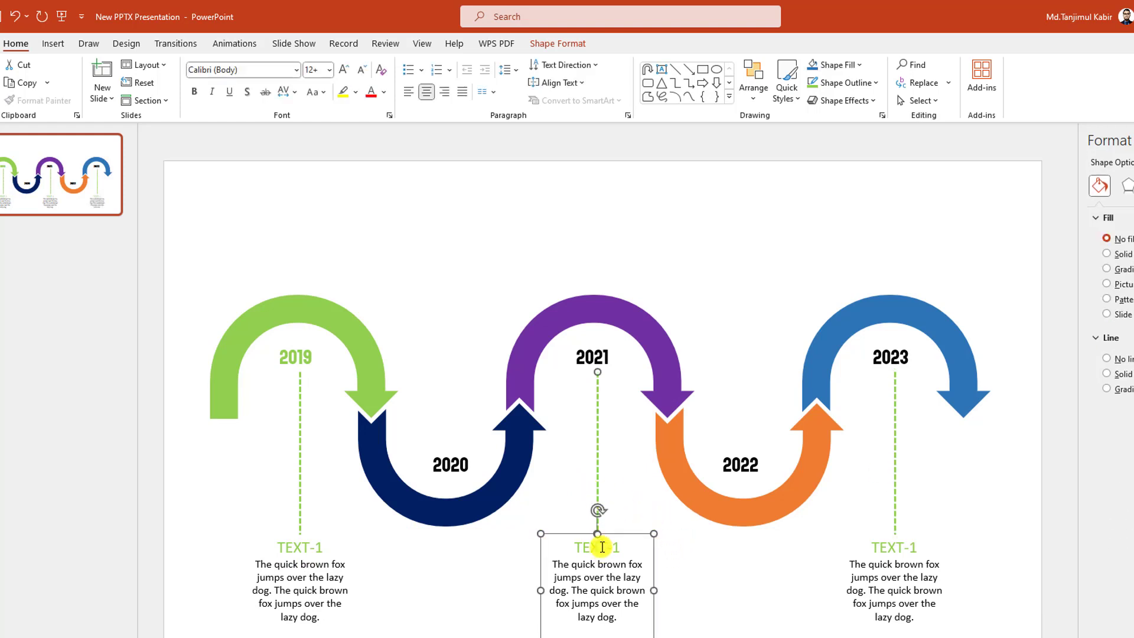
key(ctrl+d)
drag(610, 498, 449, 401)
drag(463, 453, 466, 188)
Step: Copy the above-2020 group to 2022, renumber its heading TEXT-2, and start renumbering 2021's
click(451, 343)
shift+click(462, 264)
key(ctrl+d)
drag(478, 318, 759, 313)
click(793, 539)
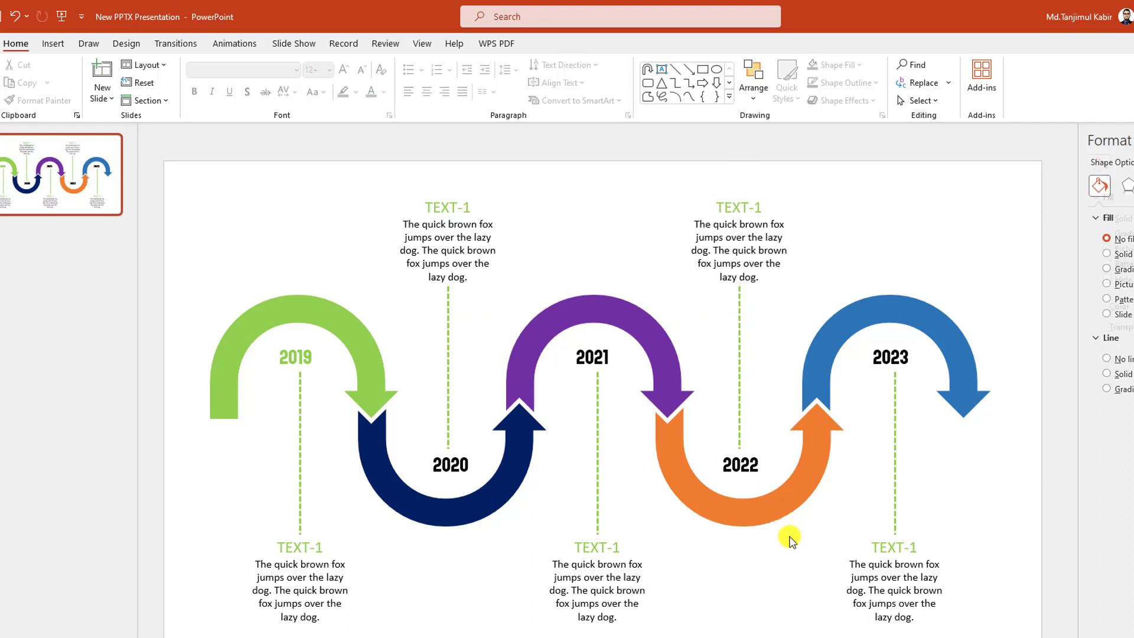
click(470, 214)
double_click(468, 208)
text(2)
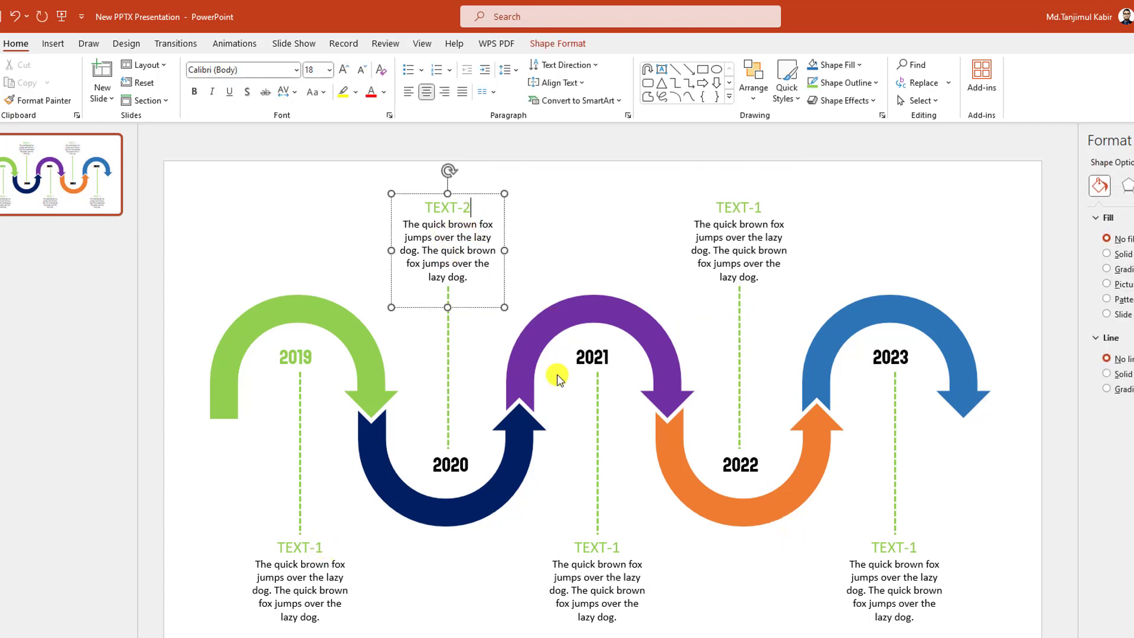
click(619, 546)
key(Delete)
Step: Colour the 2020 year label and its dashed connector navy to match the 2020 arrow
text(3)
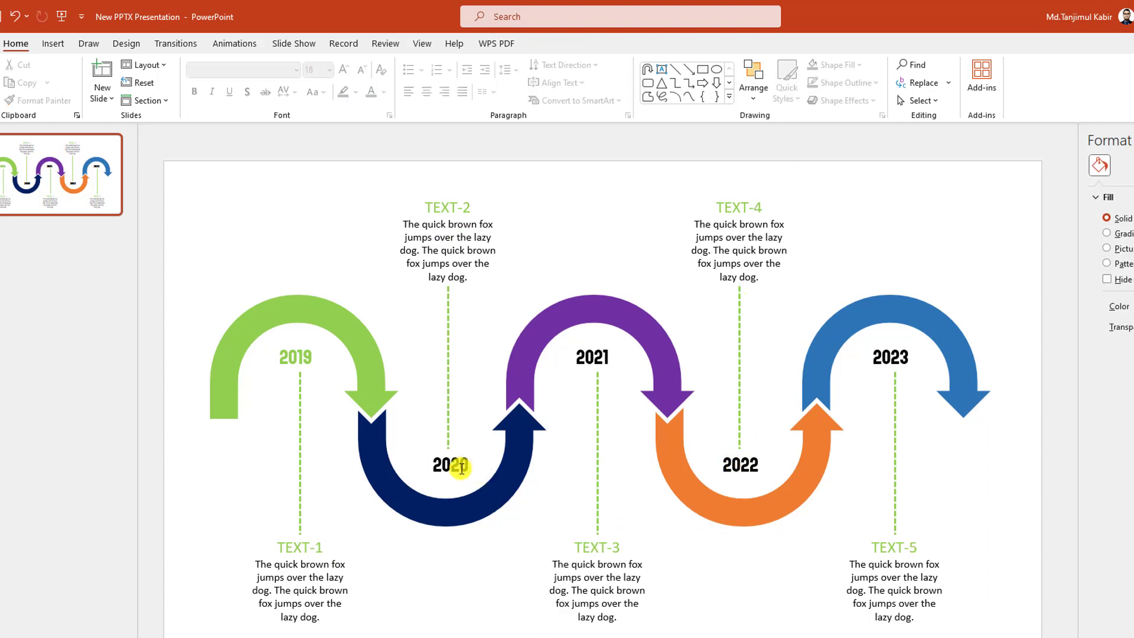
double_click(452, 468)
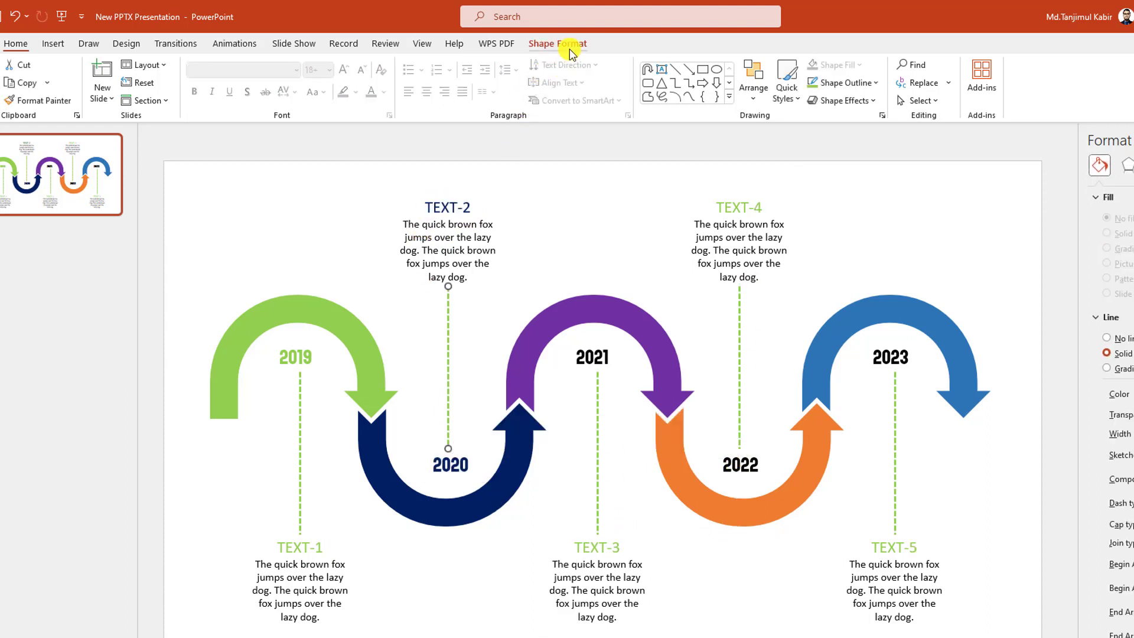
click(571, 53)
click(518, 82)
click(485, 314)
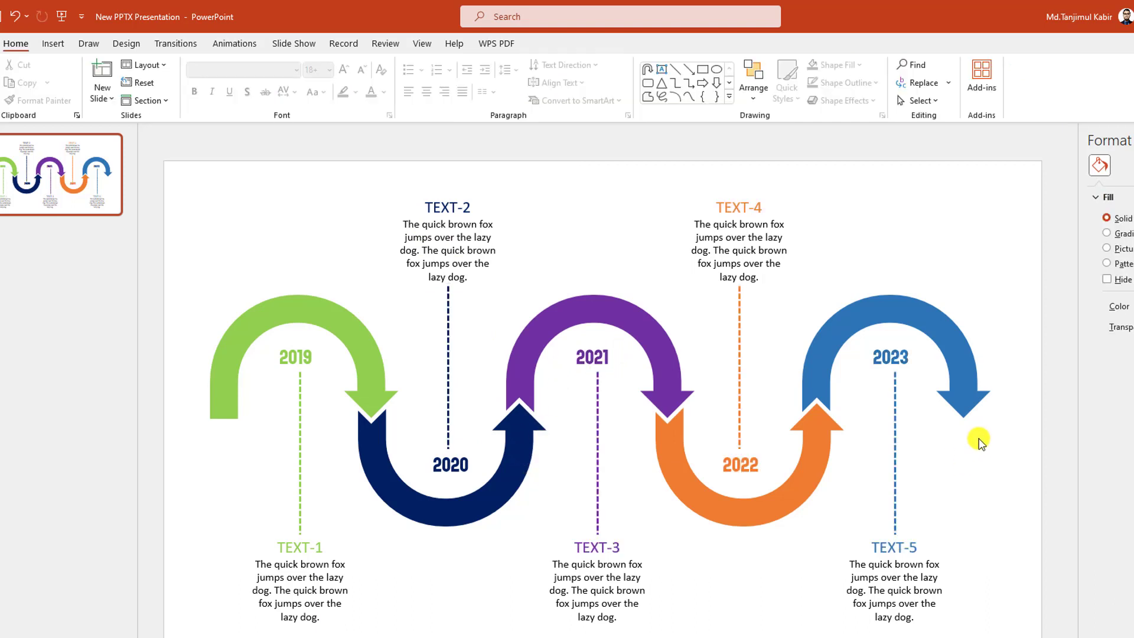
click(231, 347)
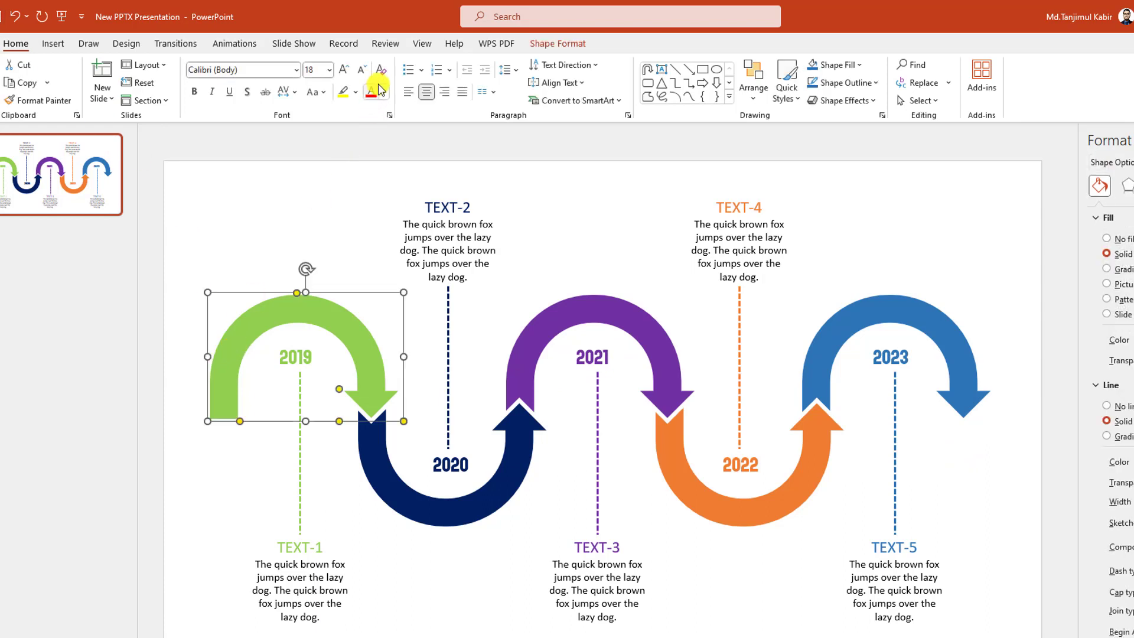
Step: Give the green 2019 arch a Wipe entrance from the left
click(251, 42)
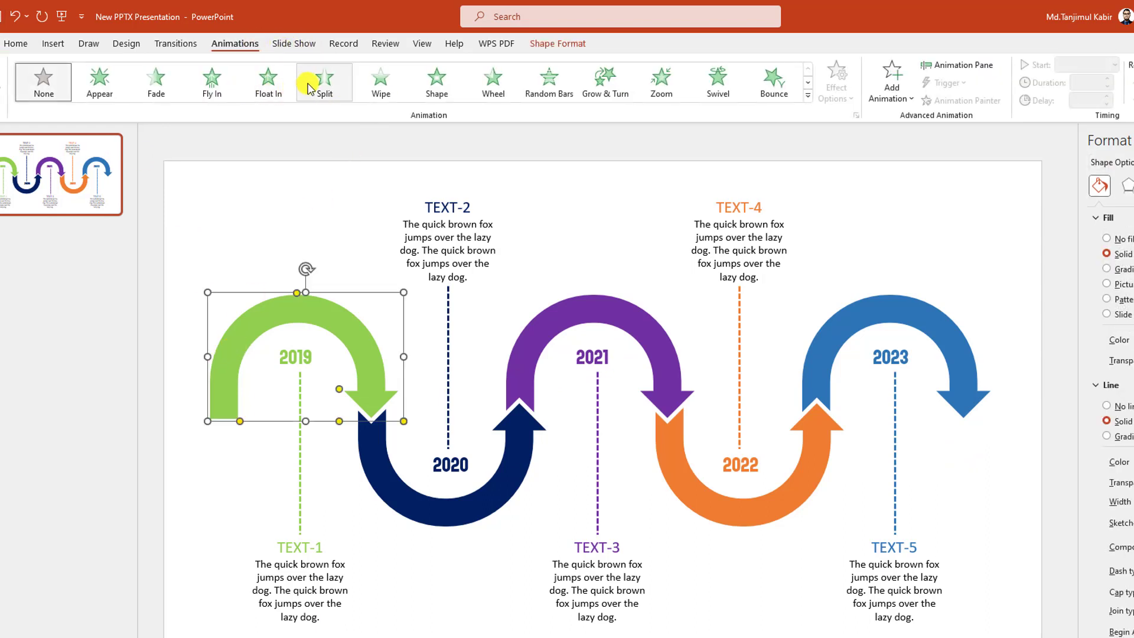
click(378, 82)
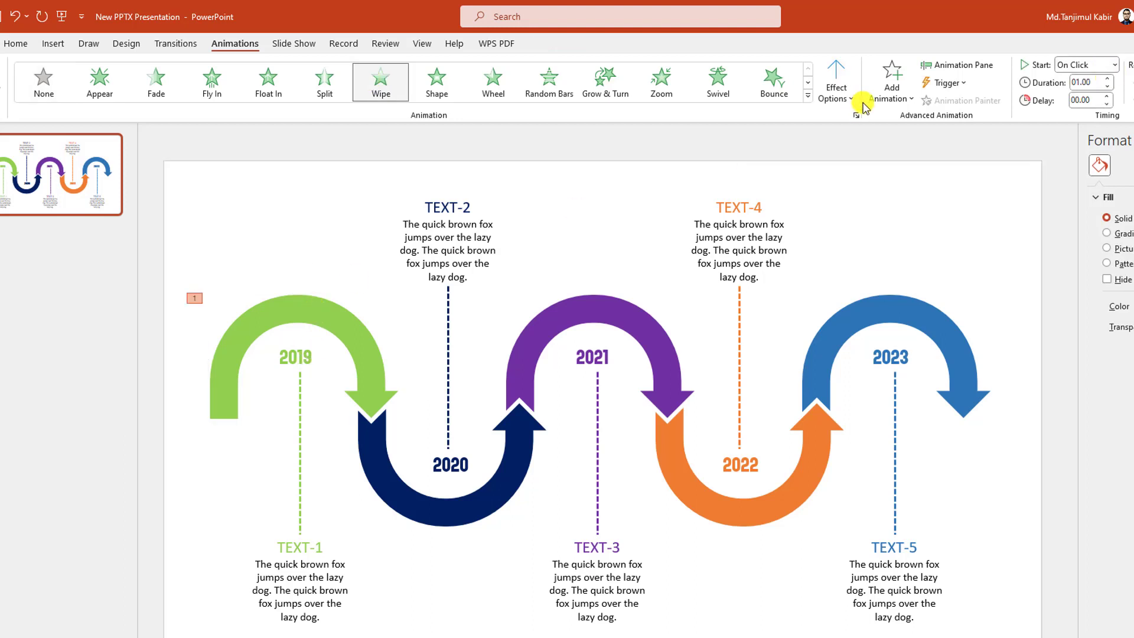
click(834, 93)
click(856, 173)
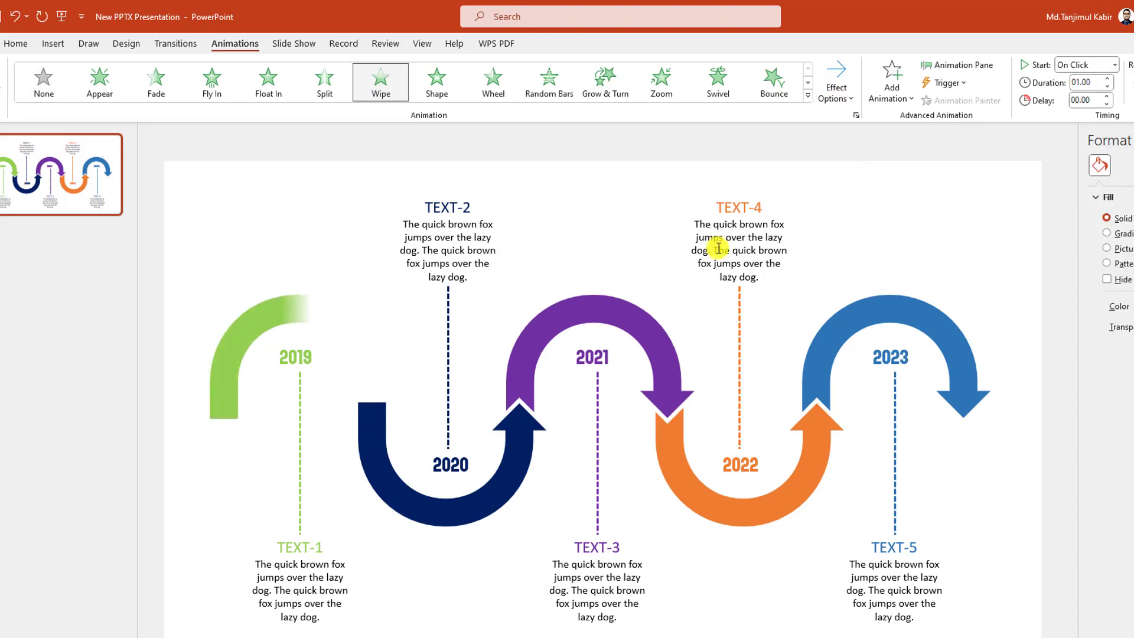
Step: Apply a Zoom entrance to the 2019 year label, starting After Previous
click(294, 356)
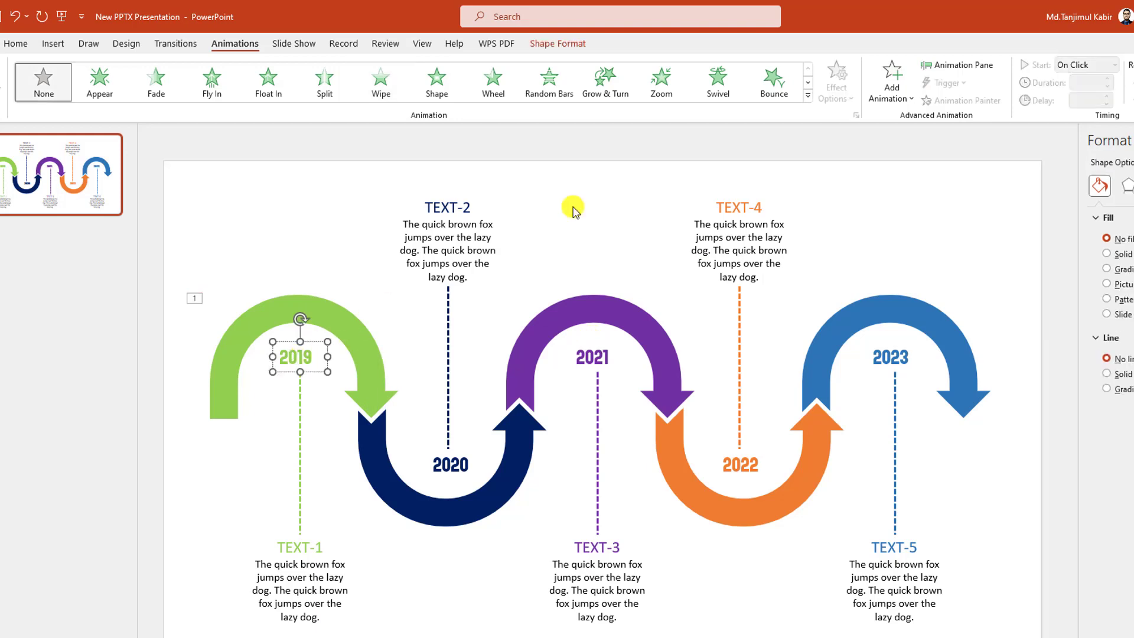
click(661, 81)
click(1114, 65)
click(1087, 112)
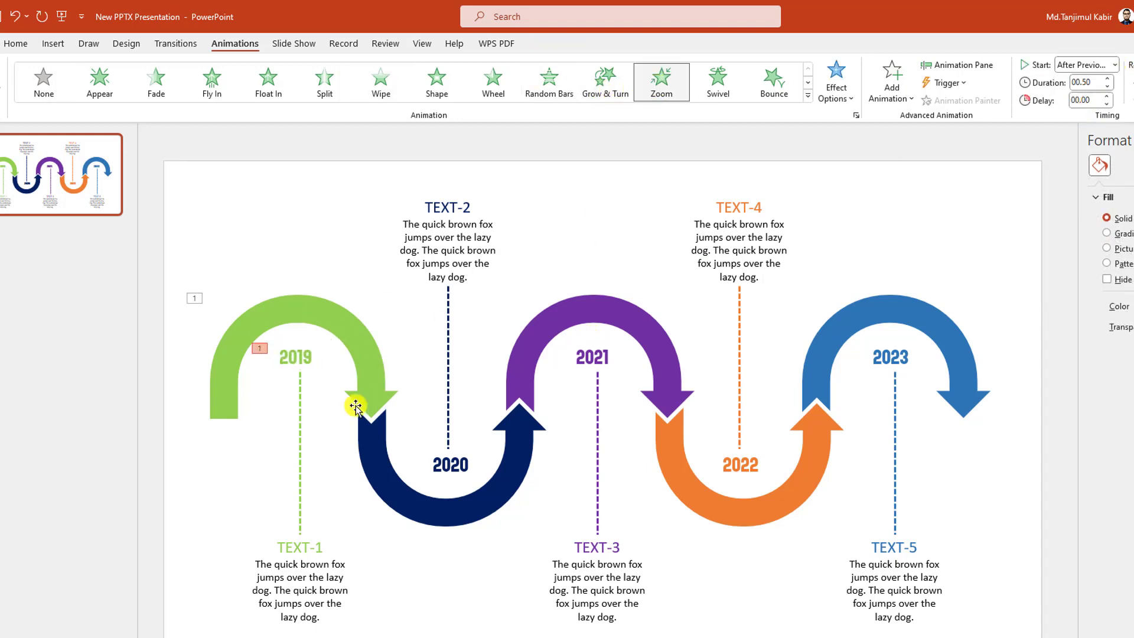
Step: Make the 2019 dashed connector Wipe in from the top, After Previous
click(300, 417)
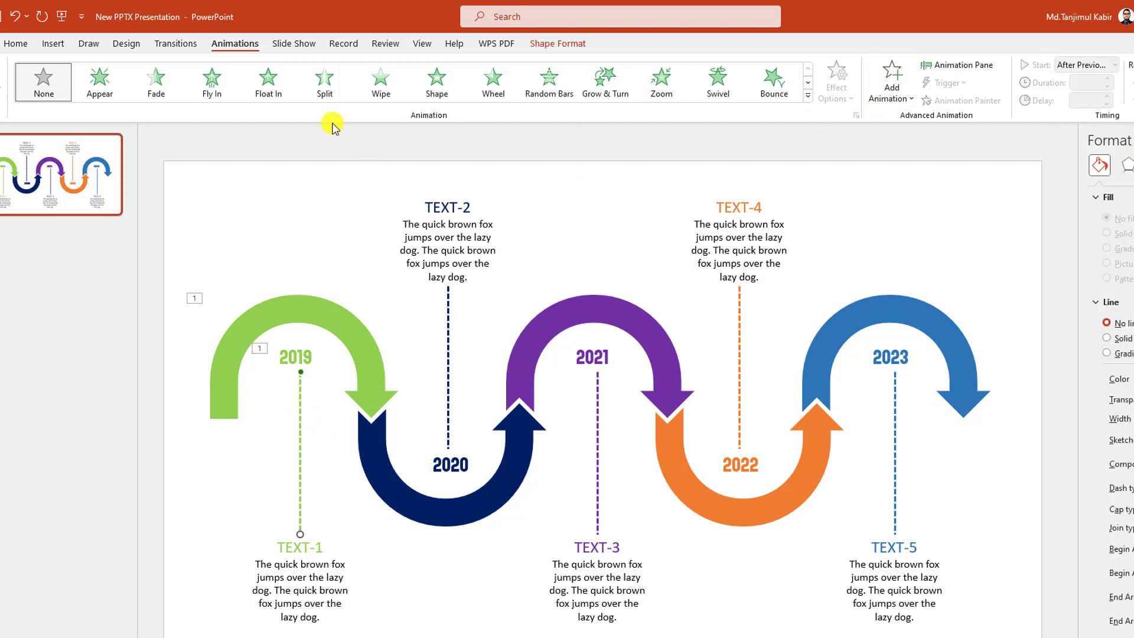
click(376, 88)
click(835, 93)
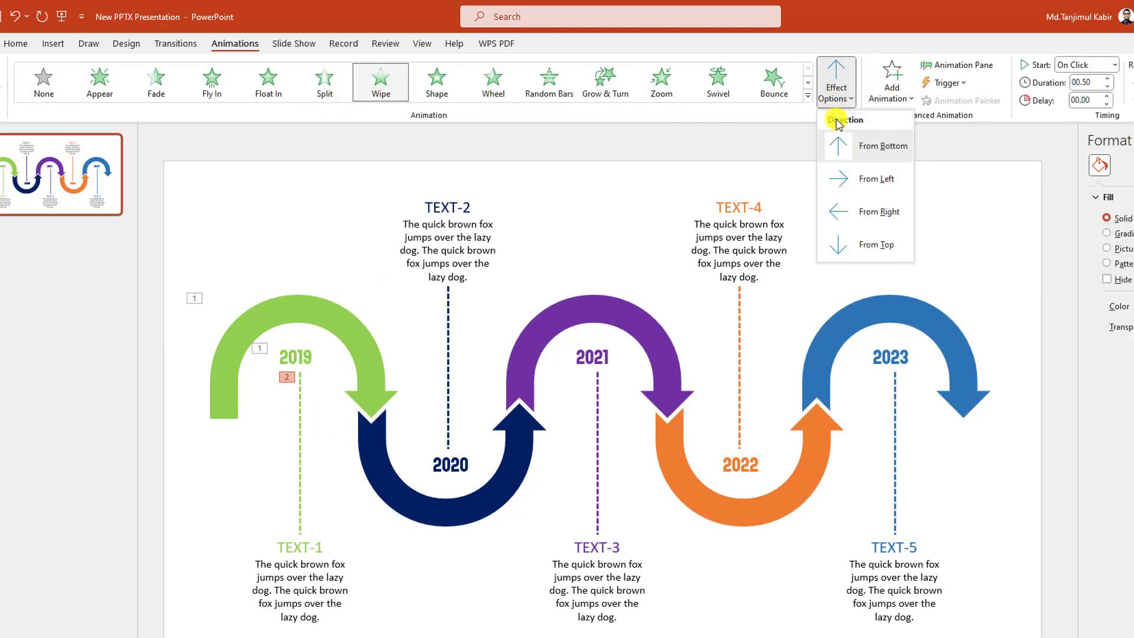
click(835, 245)
click(1115, 65)
click(1089, 114)
Step: Apply a Zoom entrance to the TEXT-1 box, starting After Previous
click(312, 570)
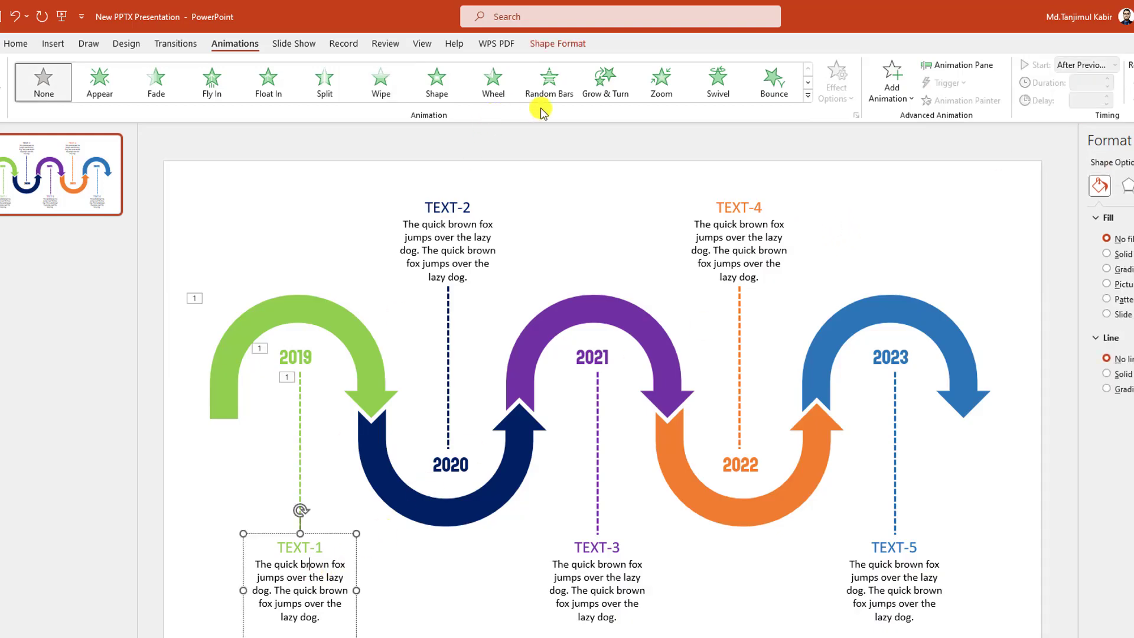
click(661, 82)
click(1114, 65)
click(1089, 114)
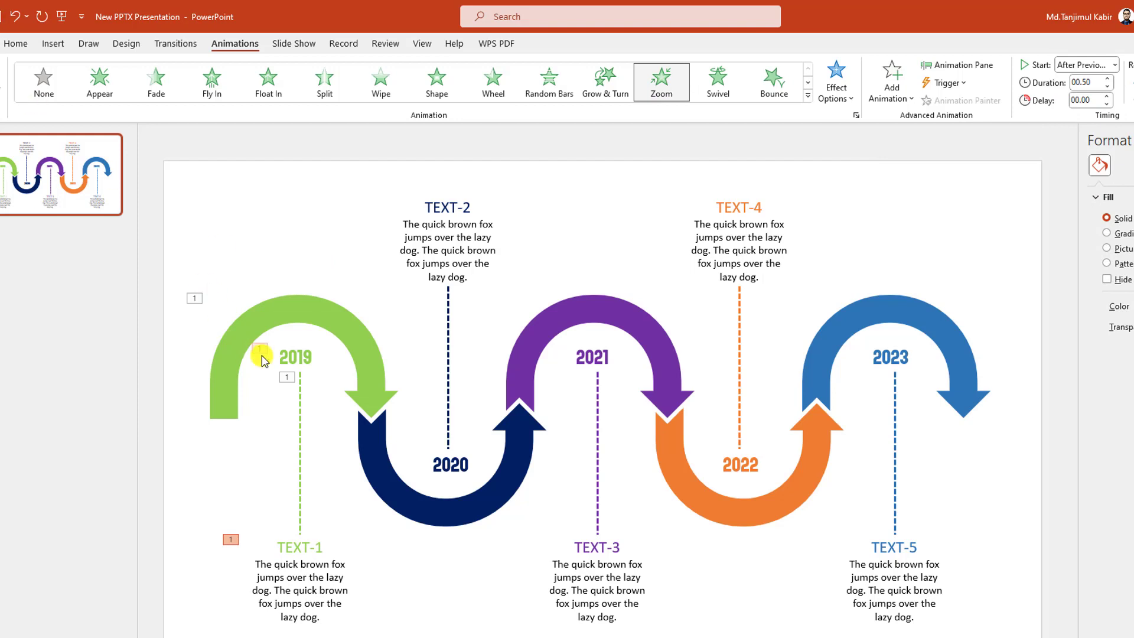